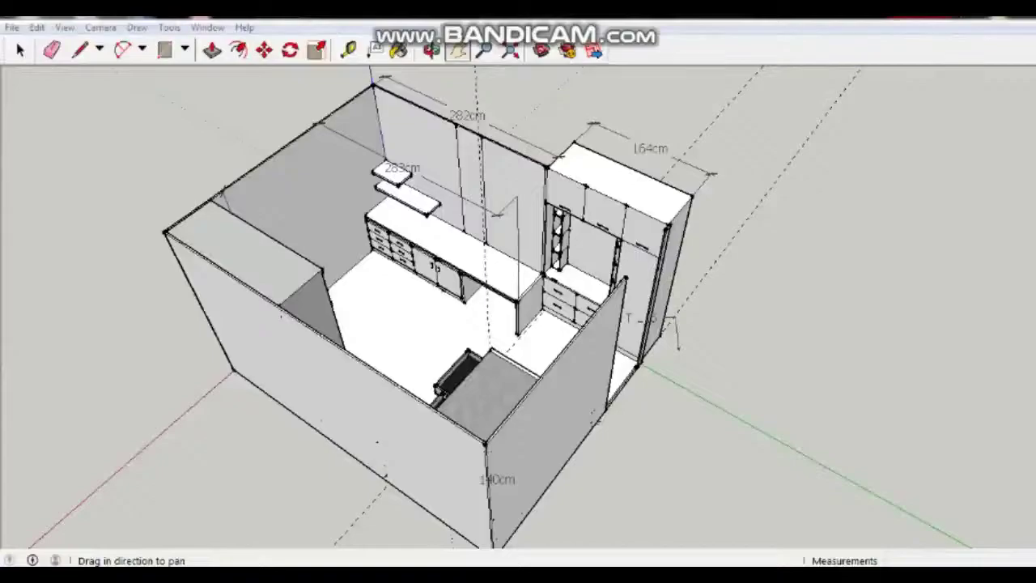
- Orbit around the room down to the bed and select it
{"action": "middle_click_drag", "start_coordinate": [518, 323], "coordinate": [258, 272]}
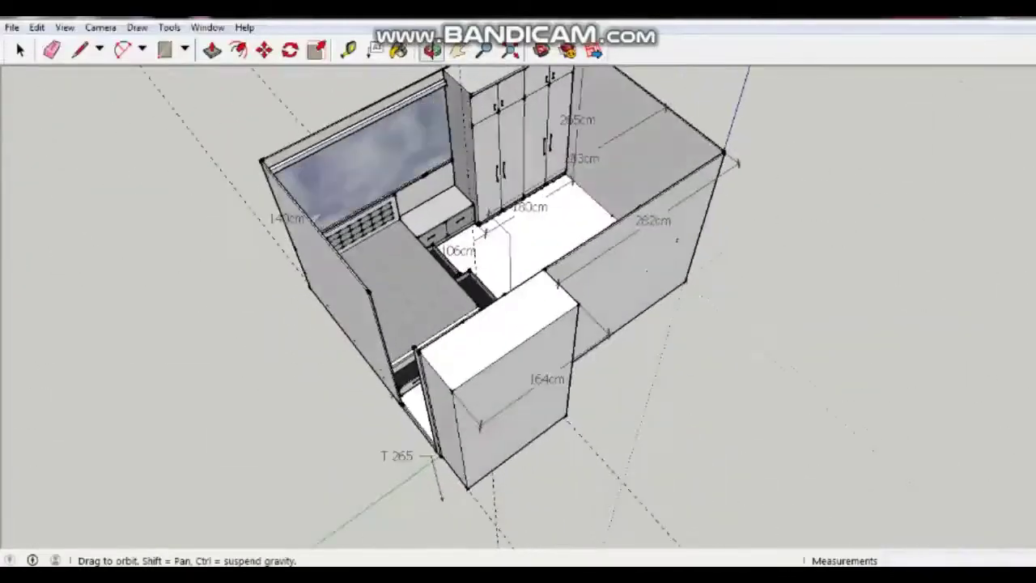
{"action": "mouse_move", "coordinate": [485, 308]}
{"action": "middle_mouse_down"}
{"action": "mouse_move", "coordinate": [421, 294]}
{"action": "mouse_move", "coordinate": [421, 346]}
{"action": "middle_mouse_up"}
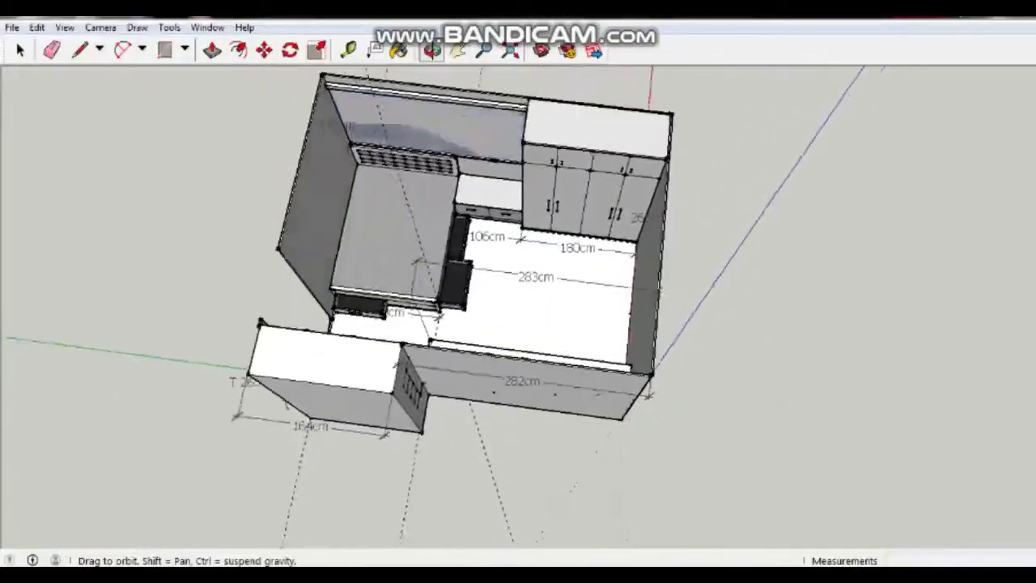
{"action": "mouse_move", "coordinate": [421, 265]}
{"action": "middle_mouse_down"}
{"action": "mouse_move", "coordinate": [502, 265]}
{"action": "mouse_move", "coordinate": [501, 320]}
{"action": "mouse_move", "coordinate": [582, 321]}
{"action": "middle_mouse_up"}
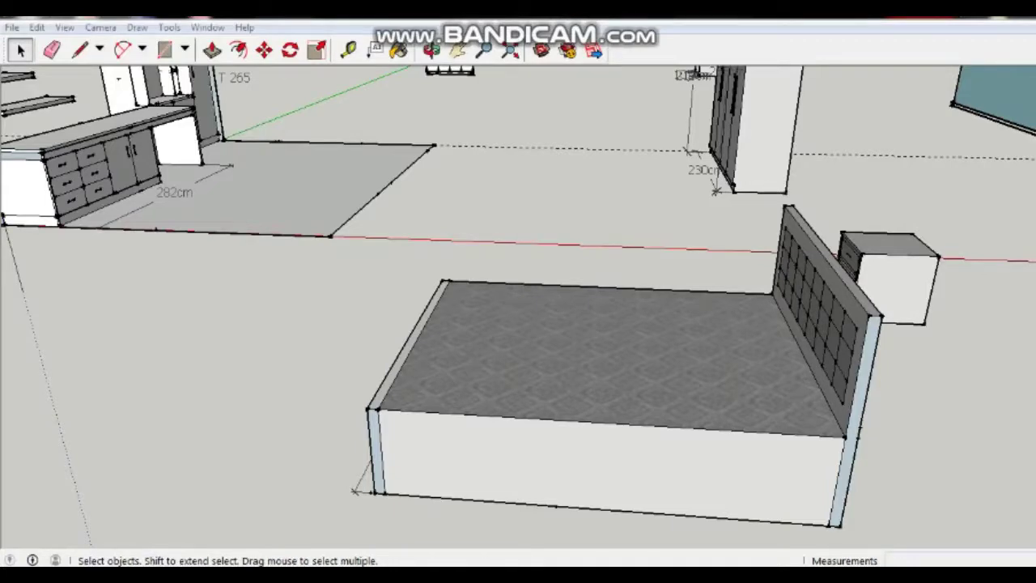
{"action": "middle_click_drag", "start_coordinate": [582, 321], "coordinate": [502, 348]}
{"action": "left_click", "coordinate": [567, 372]}
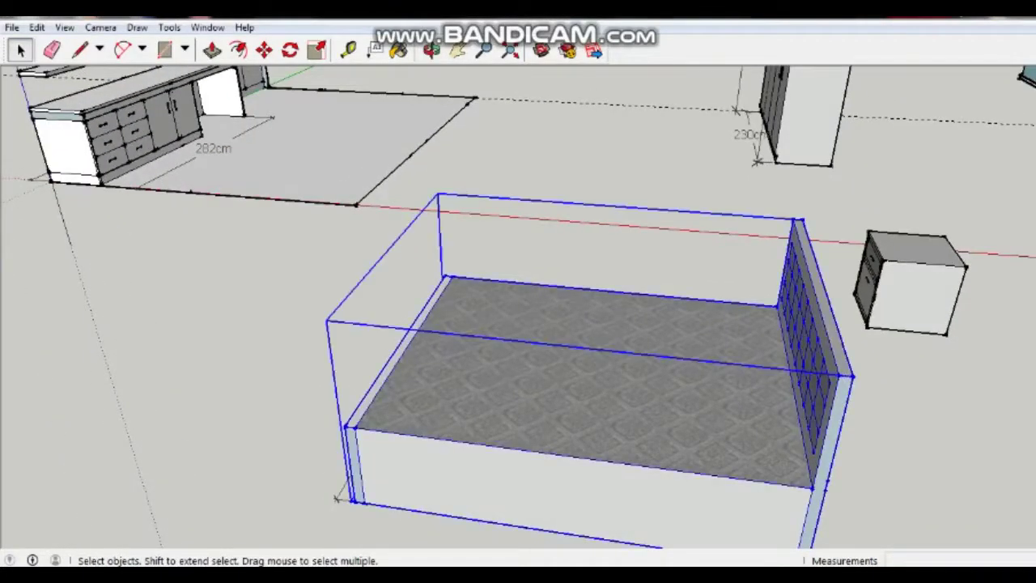
- Zoom out, orbit and pan until the wall panels come into view
{"action": "scroll", "coordinate": [566, 364], "scroll_direction": "down", "scroll_amount": 2}
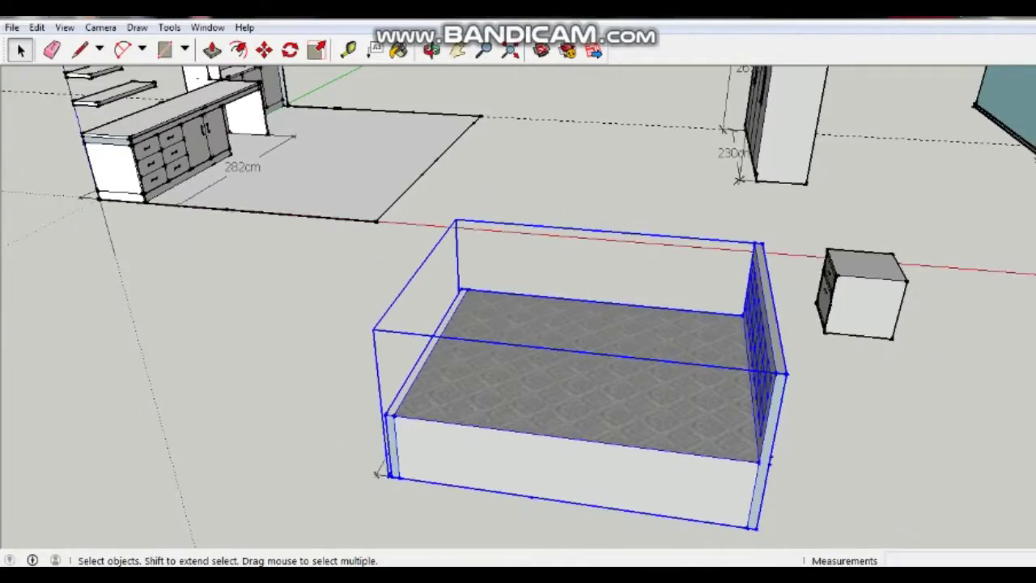
{"action": "middle_click_drag", "start_coordinate": [377, 474], "coordinate": [243, 356]}
{"action": "scroll", "coordinate": [712, 284], "scroll_direction": "down", "scroll_amount": 3}
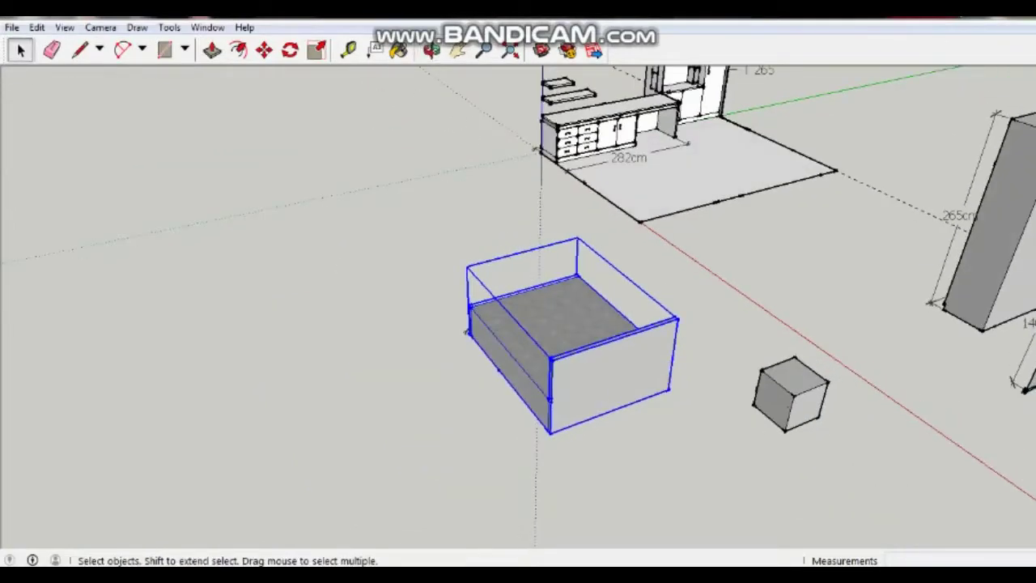
{"action": "left_click", "coordinate": [458, 50]}
{"action": "left_click_drag", "start_coordinate": [647, 324], "coordinate": [405, 360]}
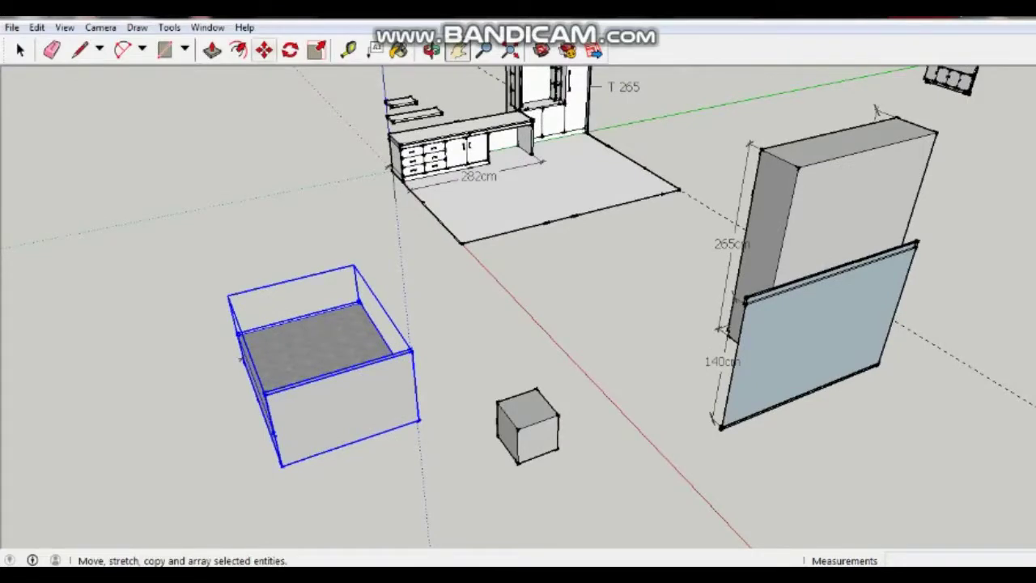
- Move the bed by its corner onto the floor edge endpoint
{"action": "left_click", "coordinate": [264, 50]}
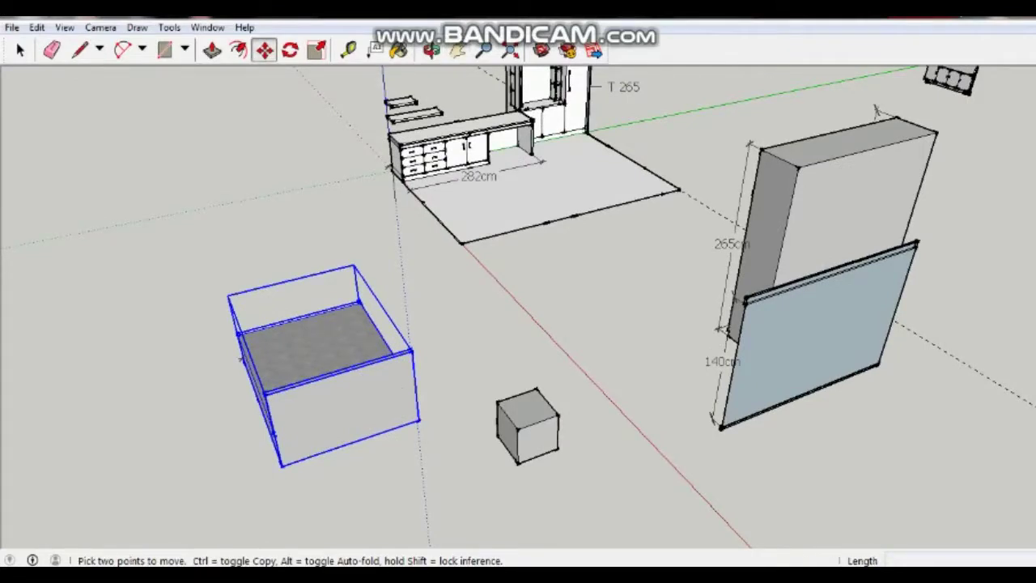
{"action": "left_click", "coordinate": [418, 421]}
{"action": "scroll", "coordinate": [611, 228], "scroll_direction": "up", "scroll_amount": 2}
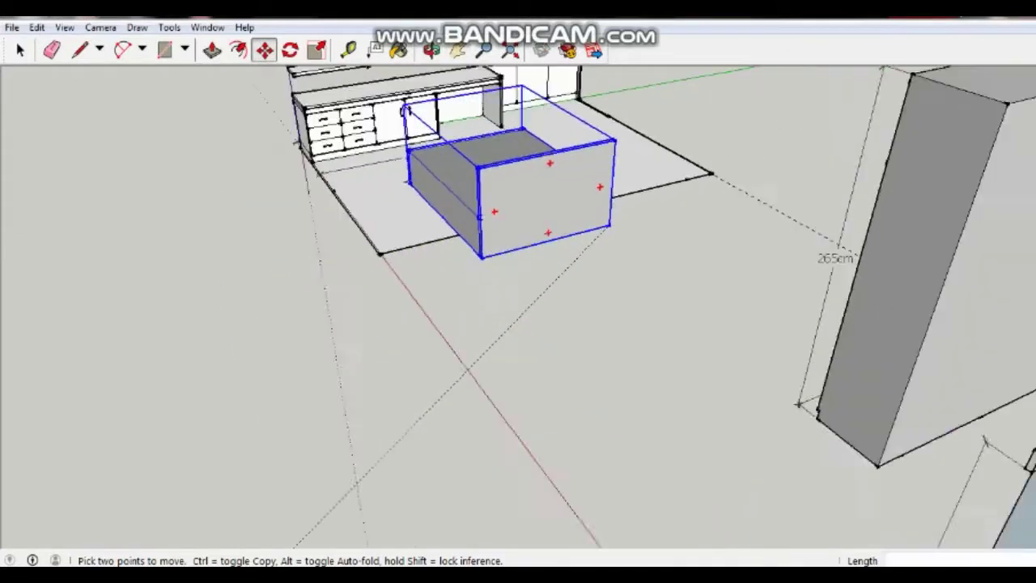
{"action": "scroll", "coordinate": [611, 228], "scroll_direction": "up", "scroll_amount": 2}
{"action": "middle_click_drag", "start_coordinate": [611, 228], "coordinate": [612, 278]}
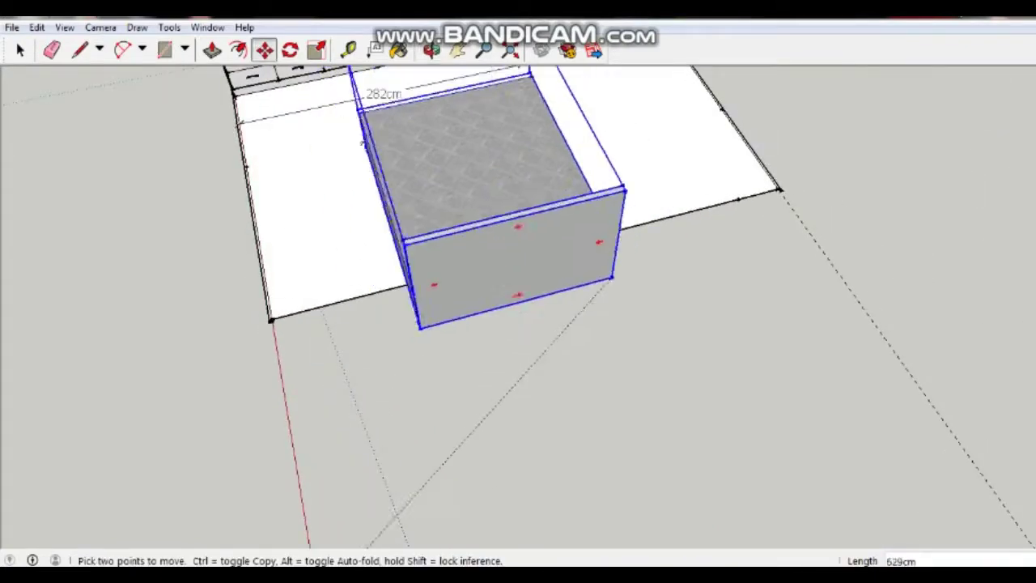
{"action": "scroll", "coordinate": [657, 204], "scroll_direction": "up", "scroll_amount": 3}
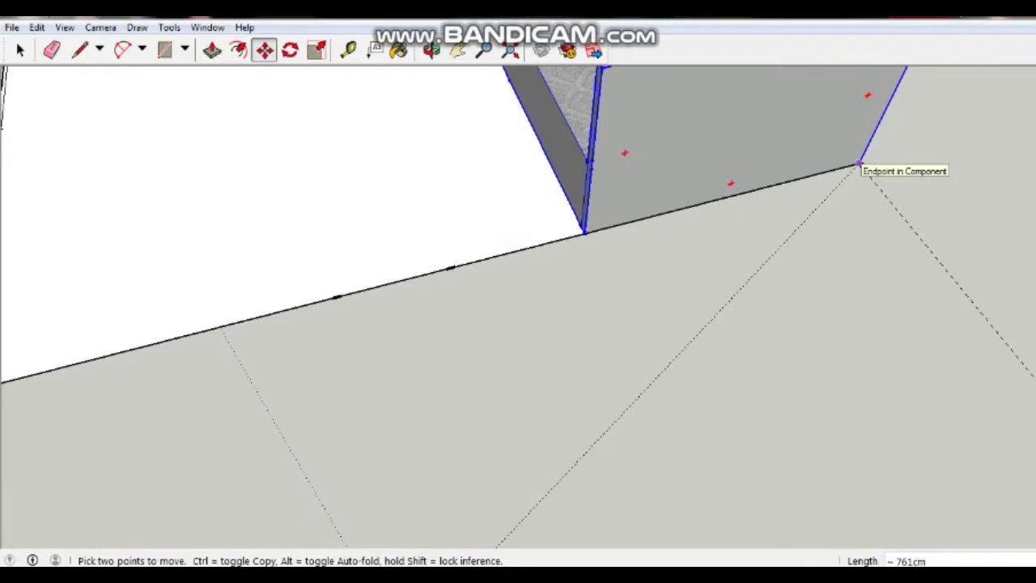
{"action": "left_click", "coordinate": [858, 165]}
- Pan to the floor corner and move the bed's corner exactly onto it
{"action": "key", "text": "h"}
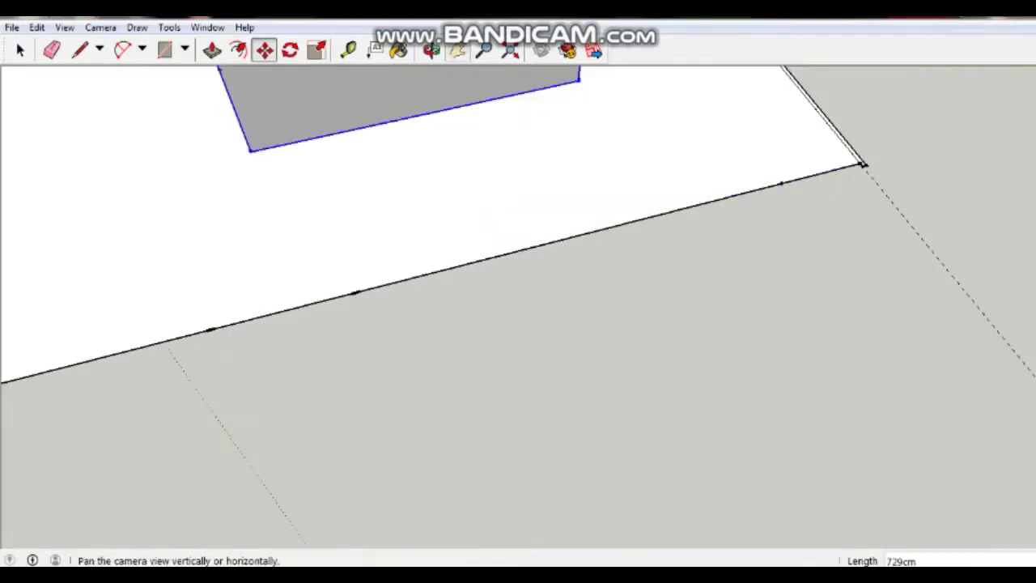
{"action": "left_click_drag", "start_coordinate": [864, 165], "coordinate": [588, 275]}
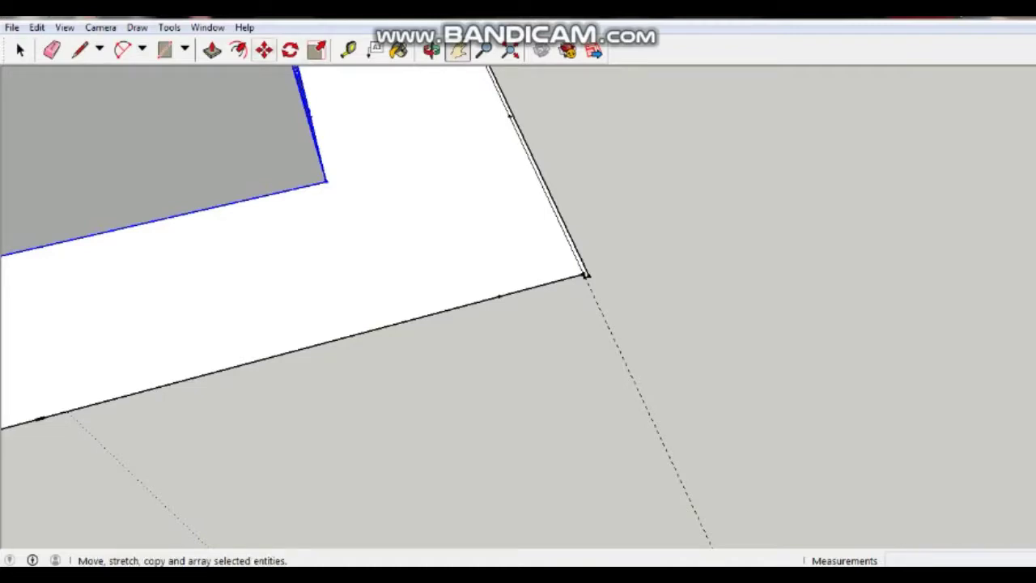
{"action": "left_click", "coordinate": [264, 50]}
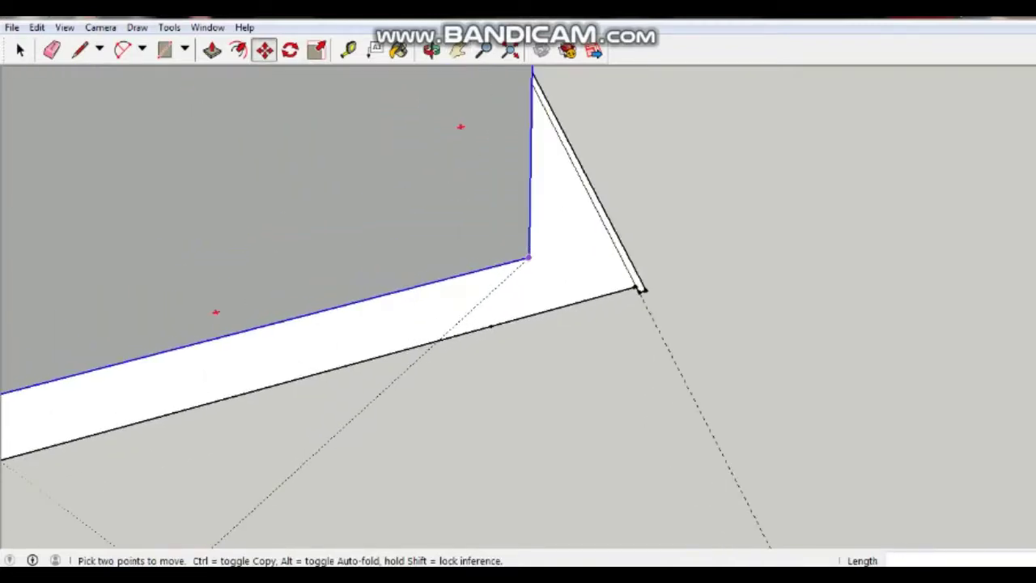
{"action": "left_click", "coordinate": [638, 284]}
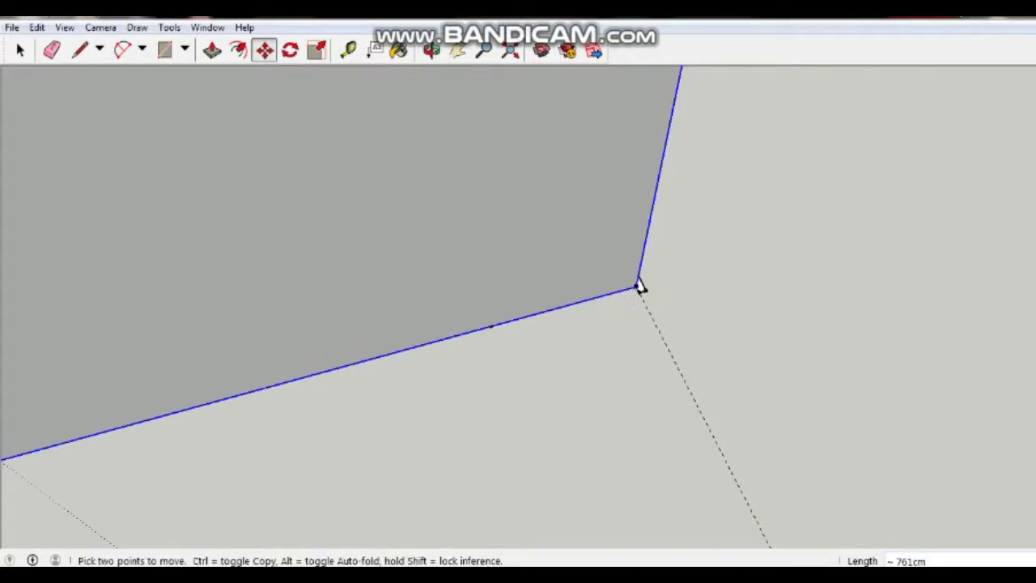
{"action": "mouse_move", "coordinate": [639, 287]}
{"action": "middle_mouse_down"}
{"action": "mouse_move", "coordinate": [606, 327]}
{"action": "mouse_move", "coordinate": [556, 282]}
{"action": "mouse_move", "coordinate": [505, 284]}
{"action": "mouse_move", "coordinate": [525, 278]}
{"action": "mouse_move", "coordinate": [518, 285]}
{"action": "middle_mouse_up"}
{"action": "left_click", "coordinate": [458, 50]}
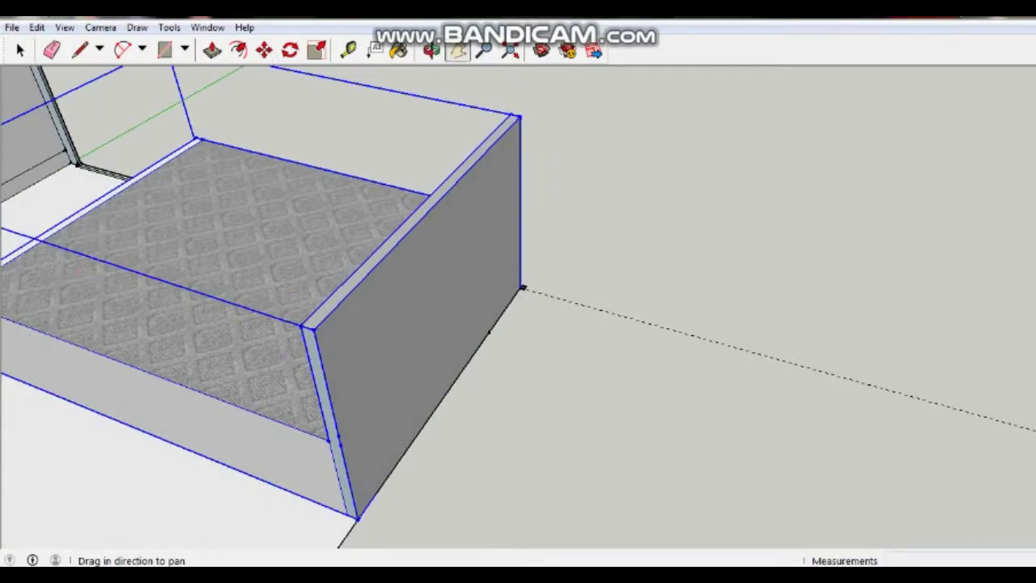
{"action": "scroll", "coordinate": [728, 324], "scroll_direction": "down", "scroll_amount": 2}
{"action": "scroll", "coordinate": [728, 324], "scroll_direction": "down", "scroll_amount": 1}
{"action": "scroll", "coordinate": [728, 324], "scroll_direction": "down", "scroll_amount": 1}
{"action": "middle_click_drag", "start_coordinate": [728, 324], "coordinate": [522, 312]}
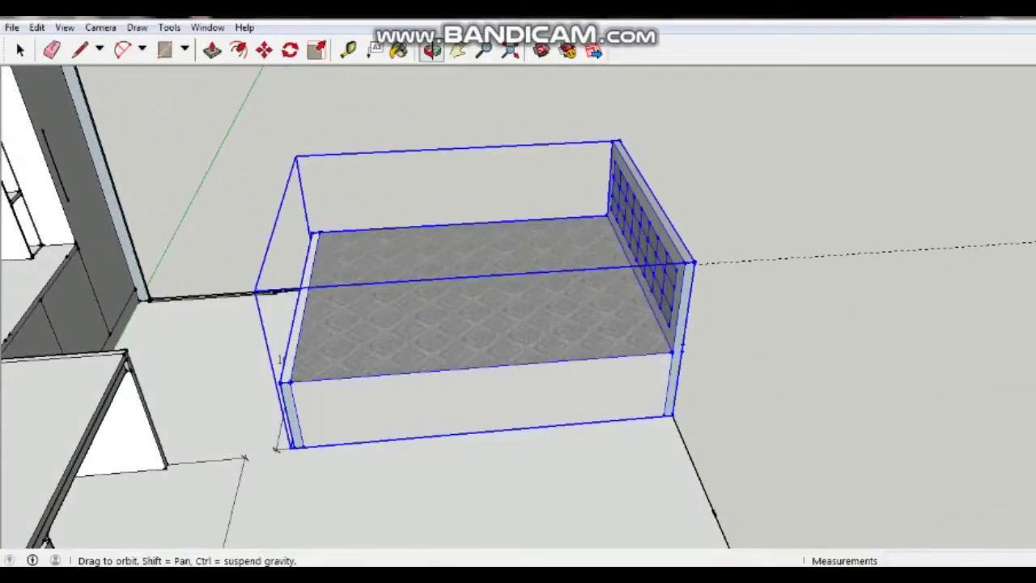
{"action": "scroll", "coordinate": [397, 295], "scroll_direction": "down", "scroll_amount": 2}
{"action": "scroll", "coordinate": [396, 295], "scroll_direction": "down", "scroll_amount": 2}
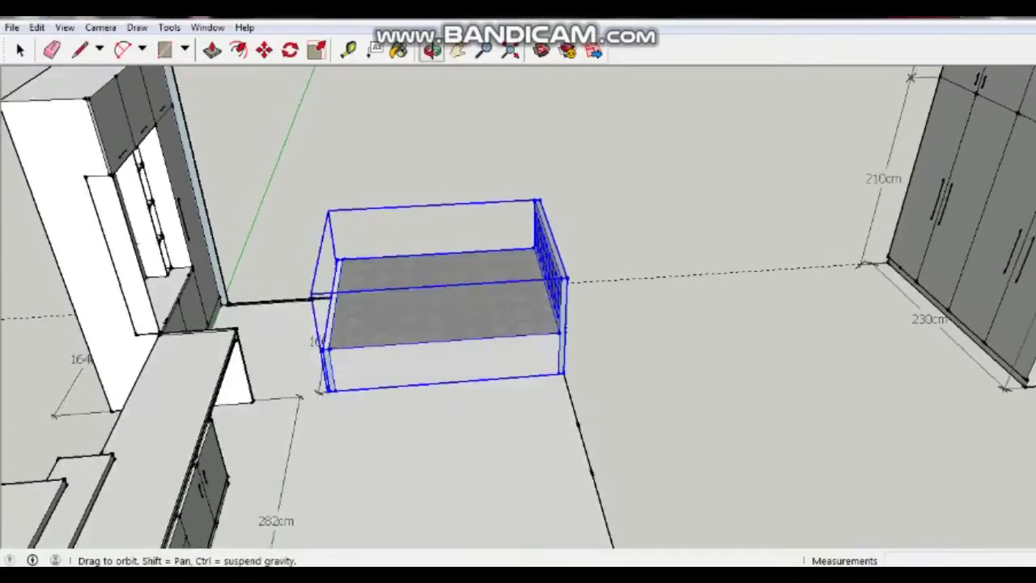
{"action": "middle_click_drag", "start_coordinate": [522, 312], "coordinate": [465, 306]}
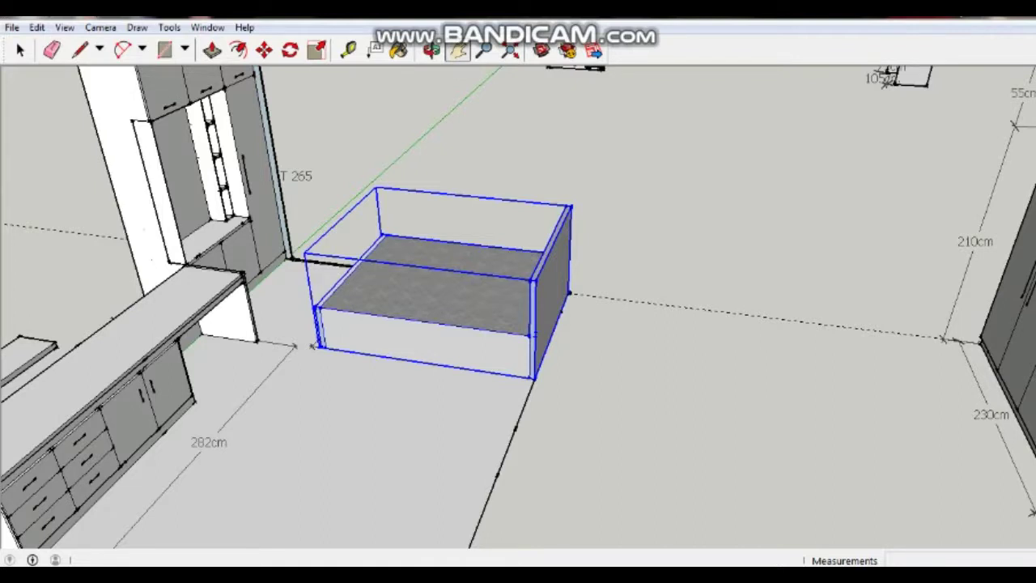
{"action": "mouse_move", "coordinate": [518, 324]}
{"action": "middle_mouse_down"}
{"action": "mouse_move", "coordinate": [810, 291]}
{"action": "mouse_move", "coordinate": [567, 324]}
{"action": "mouse_move", "coordinate": [680, 324]}
{"action": "mouse_move", "coordinate": [534, 324]}
{"action": "mouse_move", "coordinate": [599, 324]}
{"action": "middle_mouse_up"}
{"action": "key", "text": "h"}
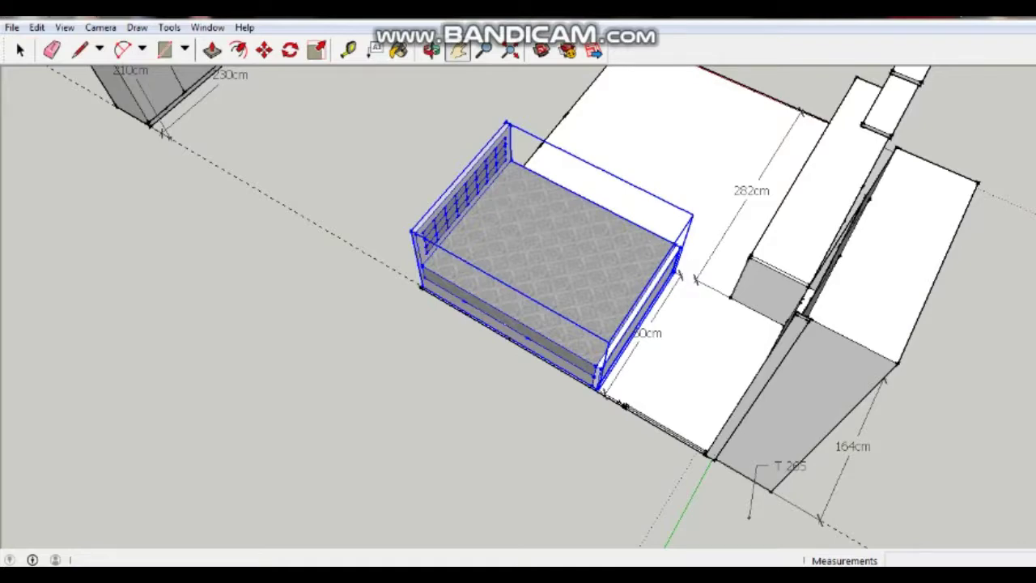
{"action": "left_click_drag", "start_coordinate": [518, 324], "coordinate": [429, 356]}
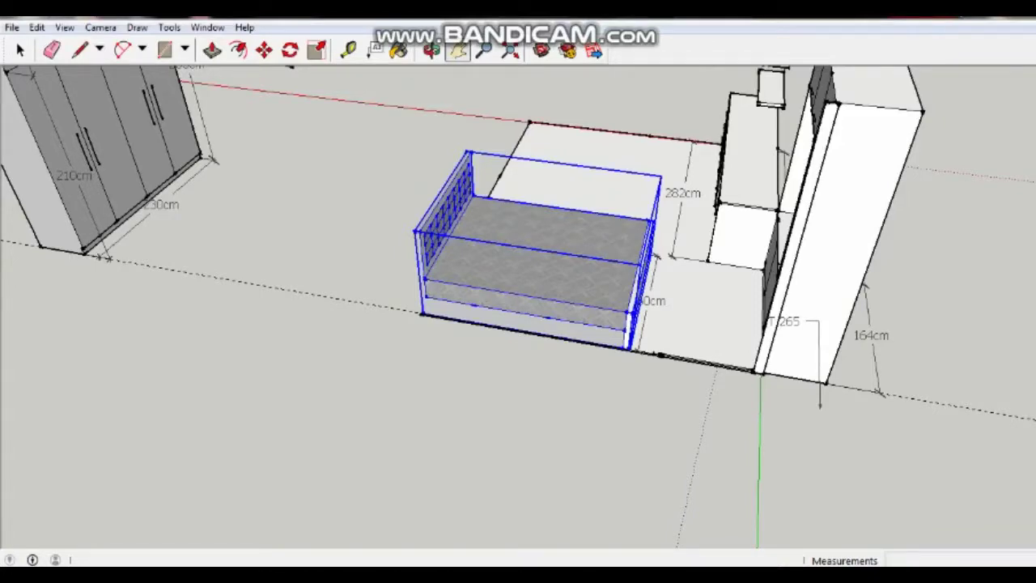
{"action": "left_click_drag", "start_coordinate": [428, 356], "coordinate": [389, 365]}
{"action": "scroll", "coordinate": [696, 348], "scroll_direction": "up", "scroll_amount": 1}
{"action": "scroll", "coordinate": [695, 348], "scroll_direction": "up", "scroll_amount": 2}
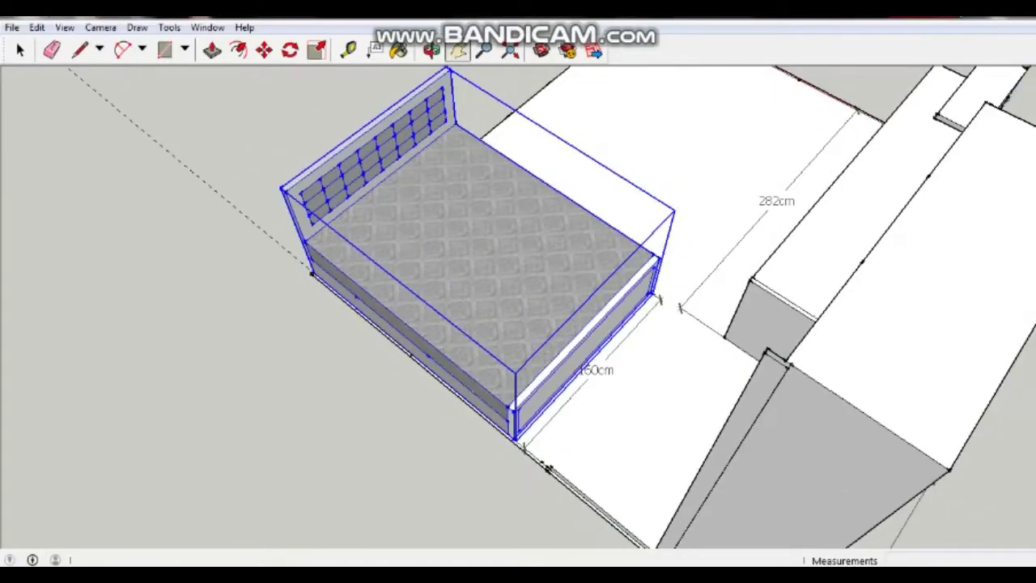
{"action": "mouse_move", "coordinate": [518, 324]}
{"action": "middle_mouse_down"}
{"action": "mouse_move", "coordinate": [461, 332]}
{"action": "mouse_move", "coordinate": [518, 324]}
{"action": "mouse_move", "coordinate": [502, 308]}
{"action": "mouse_move", "coordinate": [486, 315]}
{"action": "mouse_move", "coordinate": [510, 324]}
{"action": "mouse_move", "coordinate": [485, 356]}
{"action": "mouse_move", "coordinate": [510, 315]}
{"action": "mouse_move", "coordinate": [477, 271]}
{"action": "mouse_move", "coordinate": [493, 307]}
{"action": "mouse_move", "coordinate": [429, 320]}
{"action": "mouse_move", "coordinate": [493, 279]}
{"action": "mouse_move", "coordinate": [453, 293]}
{"action": "middle_mouse_up"}
{"action": "key", "text": "h"}
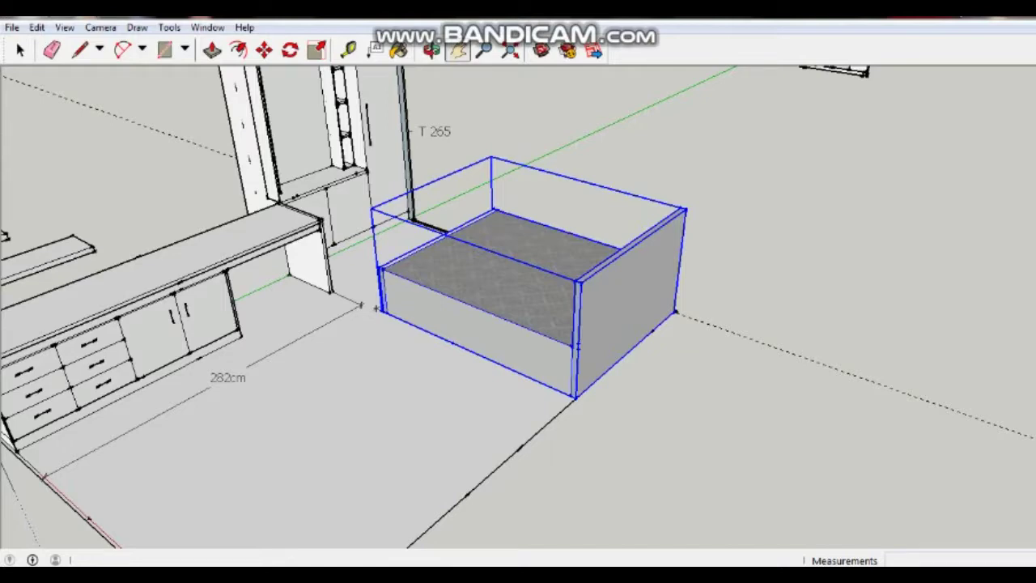
- Orbit and pan away from the bed to bring the tall box into view
{"action": "middle_click_drag", "start_coordinate": [377, 307], "coordinate": [380, 322]}
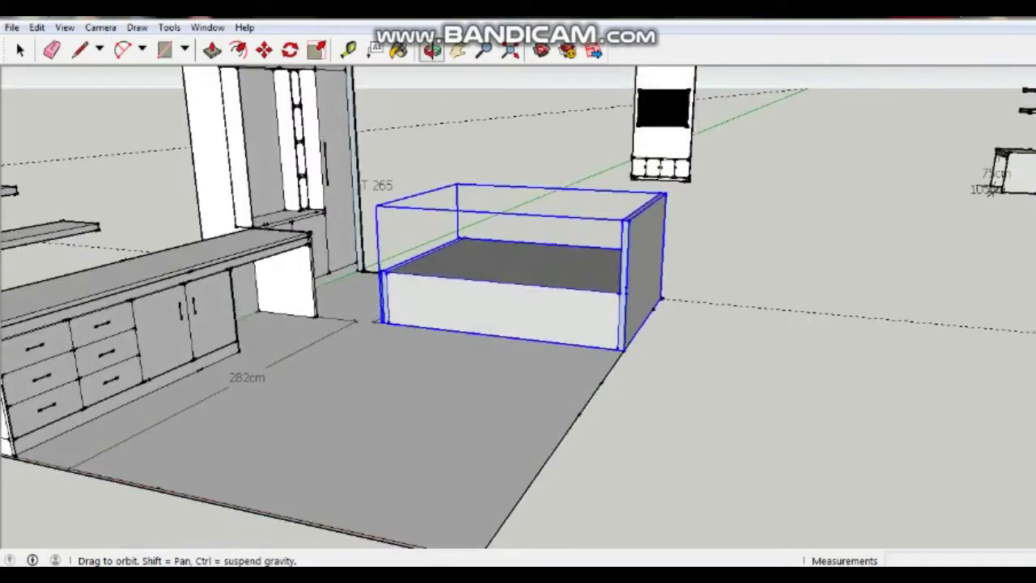
{"action": "mouse_move", "coordinate": [518, 267]}
{"action": "middle_mouse_down"}
{"action": "mouse_move", "coordinate": [485, 267]}
{"action": "mouse_move", "coordinate": [518, 243]}
{"action": "middle_mouse_up"}
{"action": "mouse_move", "coordinate": [340, 327]}
{"action": "middle_mouse_down"}
{"action": "mouse_move", "coordinate": [401, 328]}
{"action": "mouse_move", "coordinate": [306, 335]}
{"action": "mouse_move", "coordinate": [135, 95]}
{"action": "mouse_move", "coordinate": [110, 176]}
{"action": "middle_mouse_up"}
{"action": "scroll", "coordinate": [340, 331], "scroll_direction": "down", "scroll_amount": 3}
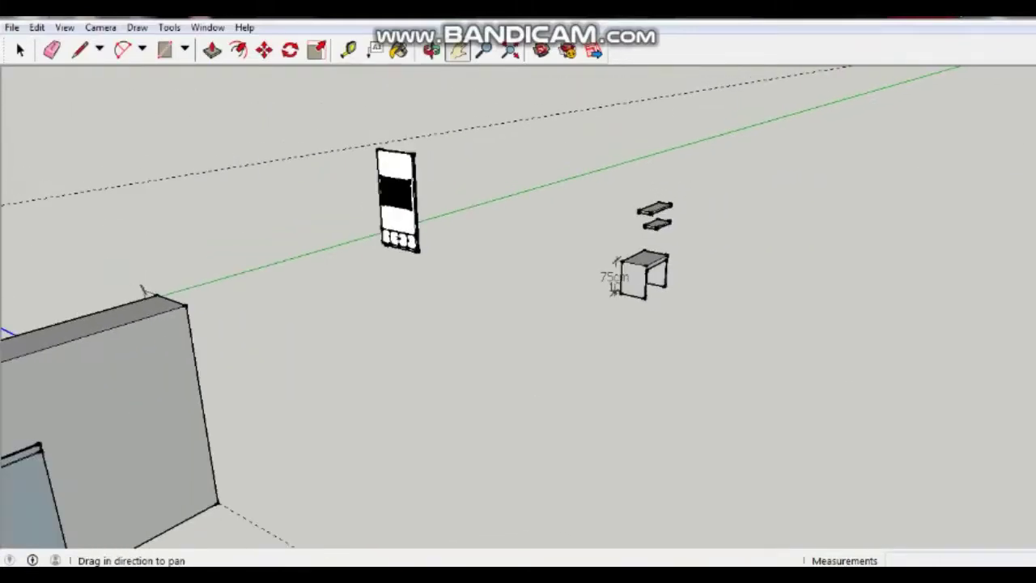
{"action": "scroll", "coordinate": [587, 337], "scroll_direction": "up", "scroll_amount": 2}
{"action": "middle_click_drag", "start_coordinate": [324, 323], "coordinate": [648, 324], "text": "shift"}
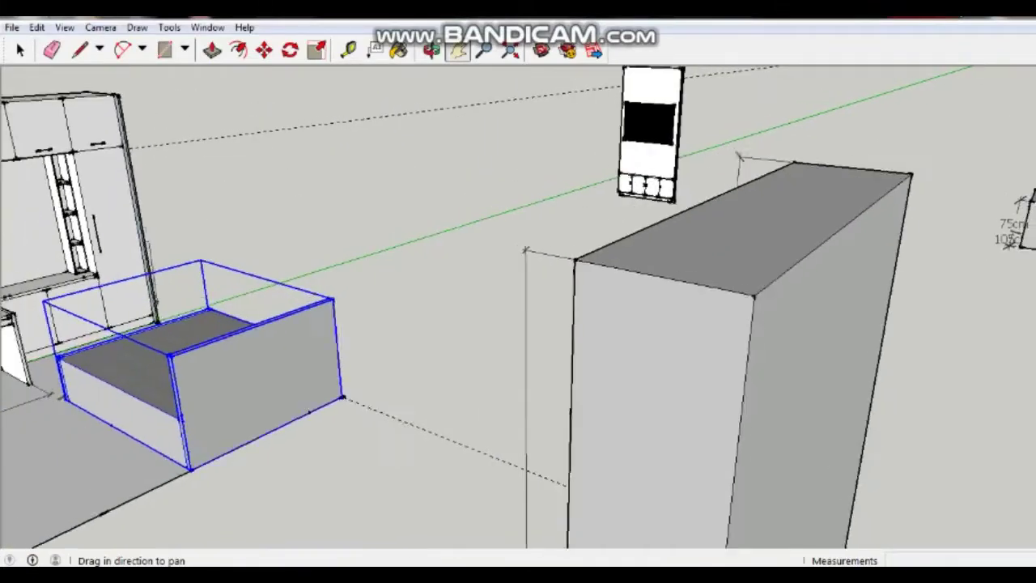
{"action": "scroll", "coordinate": [517, 307], "scroll_direction": "down", "scroll_amount": 5}
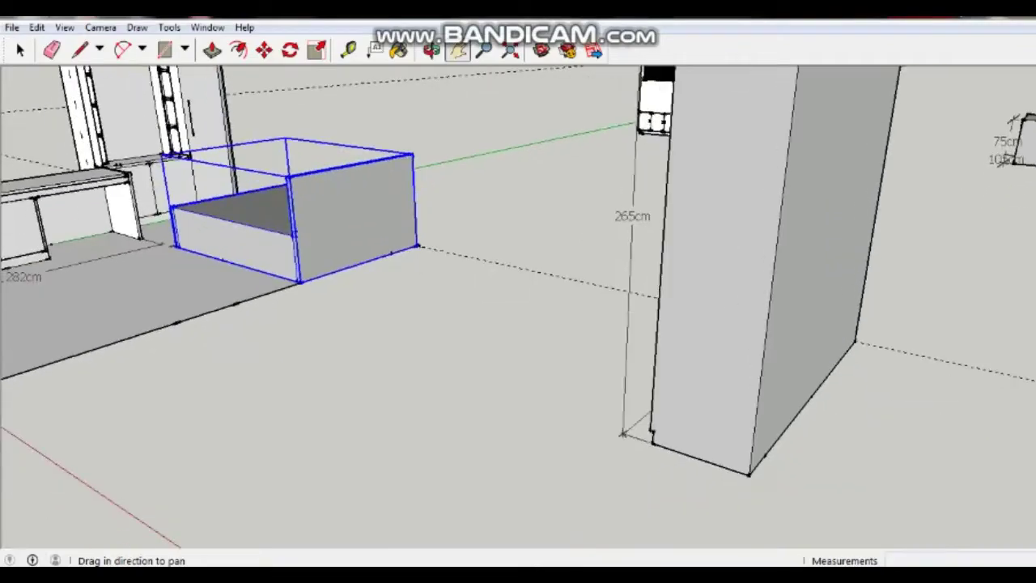
{"action": "scroll", "coordinate": [472, 359], "scroll_direction": "up", "scroll_amount": 3}
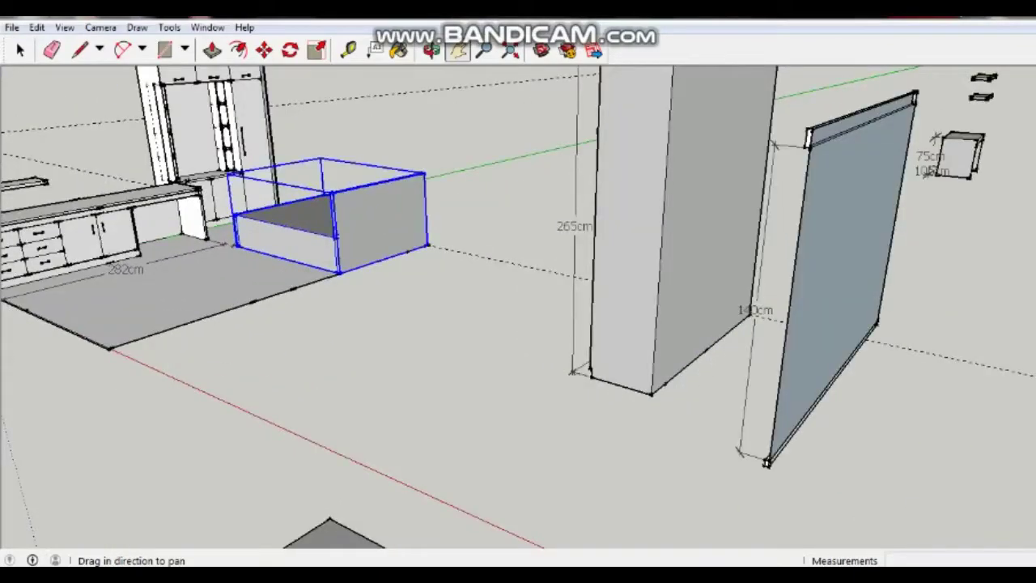
- Pan and orbit past the window panel until the drawer cabinet is centred
{"action": "mouse_move", "coordinate": [518, 324]}
{"action": "left_mouse_down"}
{"action": "mouse_move", "coordinate": [522, 292]}
{"action": "mouse_move", "coordinate": [567, 242]}
{"action": "left_mouse_up"}
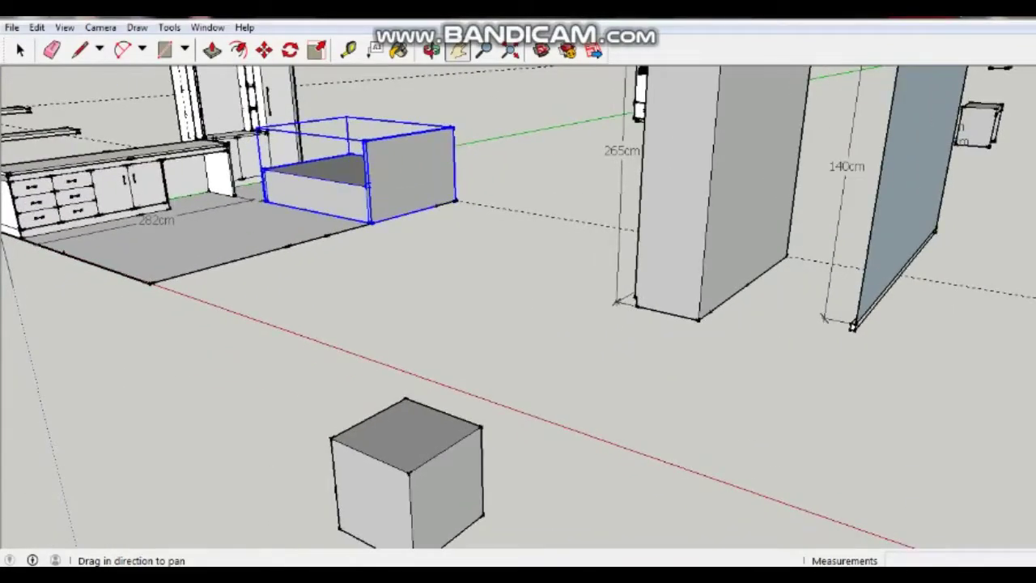
{"action": "middle_click_drag", "start_coordinate": [518, 323], "coordinate": [486, 340]}
{"action": "left_click", "coordinate": [457, 50]}
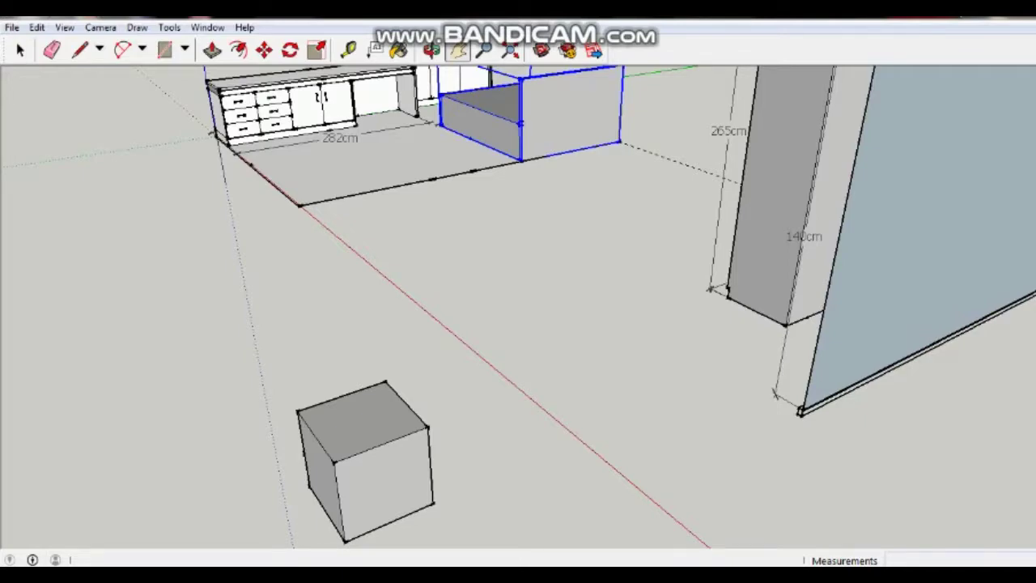
{"action": "middle_click_drag", "start_coordinate": [518, 324], "coordinate": [405, 291]}
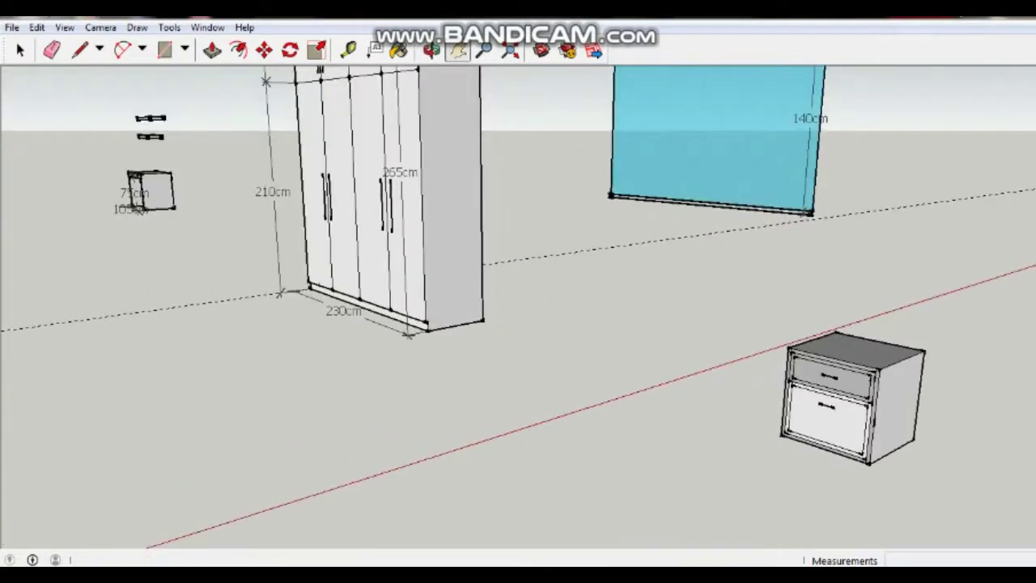
{"action": "scroll", "coordinate": [420, 421], "scroll_direction": "up", "scroll_amount": 2}
{"action": "mouse_move", "coordinate": [955, 372]}
{"action": "left_mouse_down"}
{"action": "mouse_move", "coordinate": [543, 361]}
{"action": "mouse_move", "coordinate": [531, 305]}
{"action": "mouse_move", "coordinate": [663, 340]}
{"action": "left_mouse_up"}
{"action": "middle_click_drag", "start_coordinate": [663, 340], "coordinate": [486, 340]}
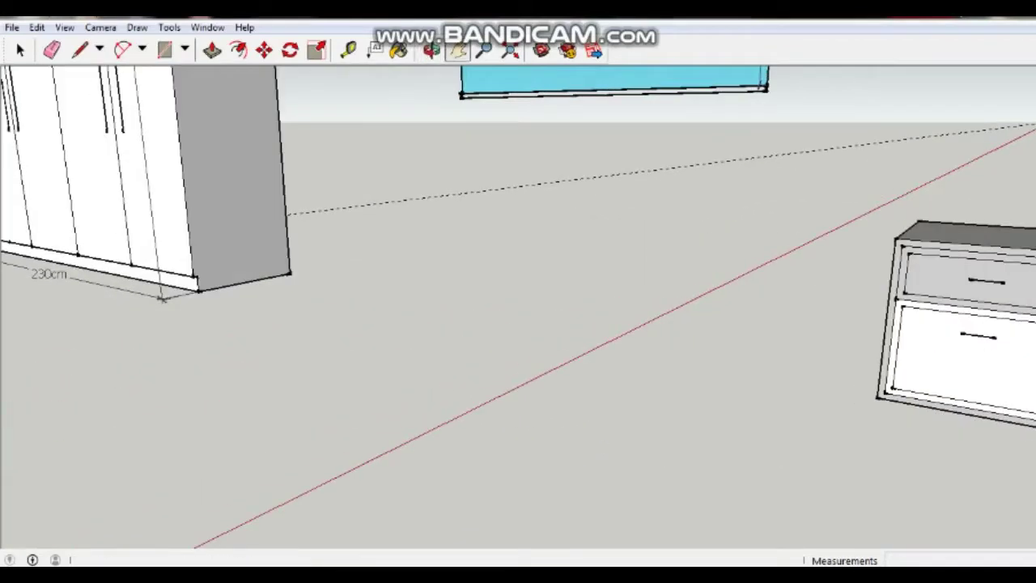
{"action": "left_click_drag", "start_coordinate": [890, 347], "coordinate": [575, 323]}
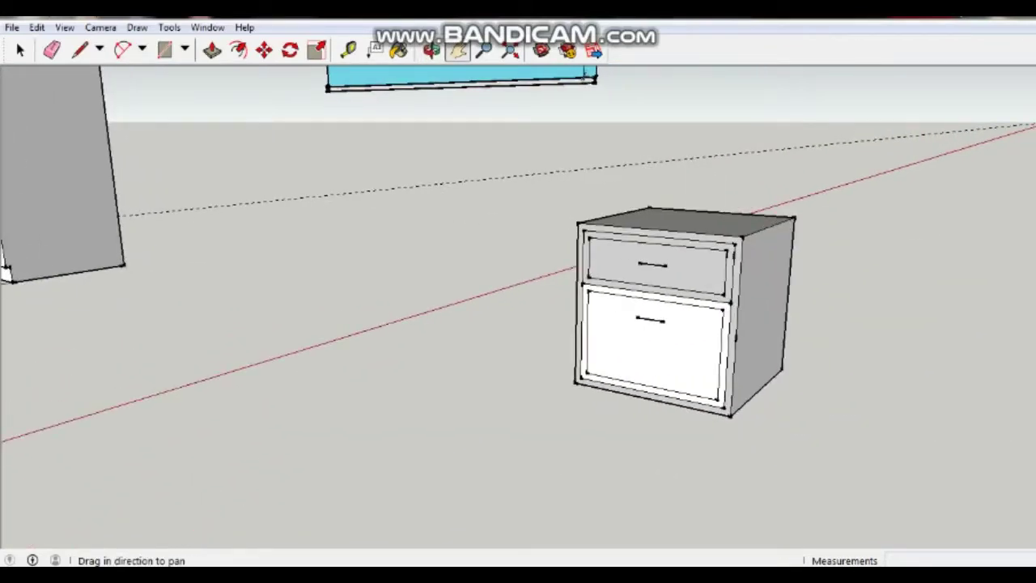
- Tape-measure the drawer cabinet's front bottom edge, about 45 cm wide
{"action": "left_click", "coordinate": [347, 50]}
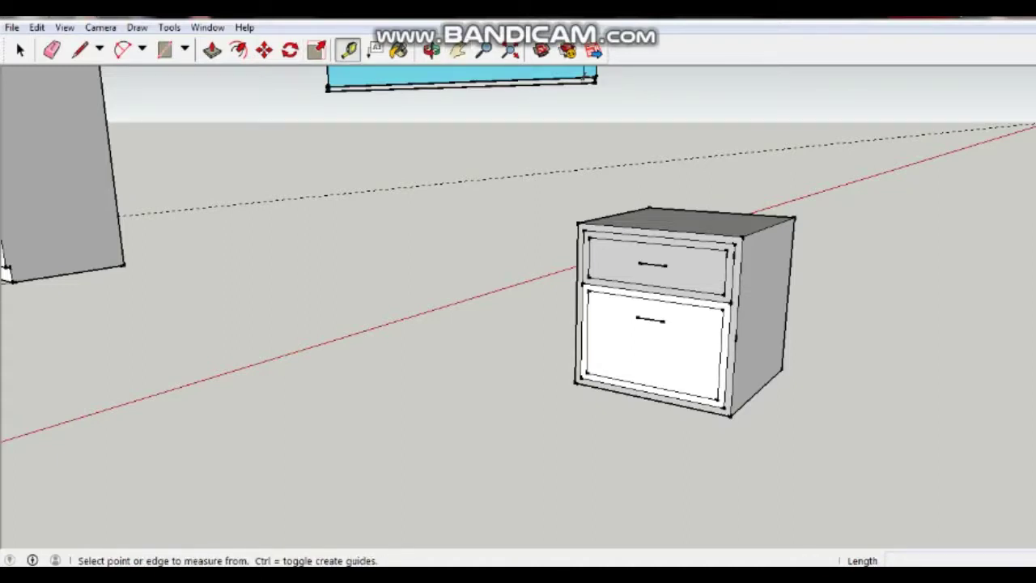
{"action": "left_click", "coordinate": [575, 382]}
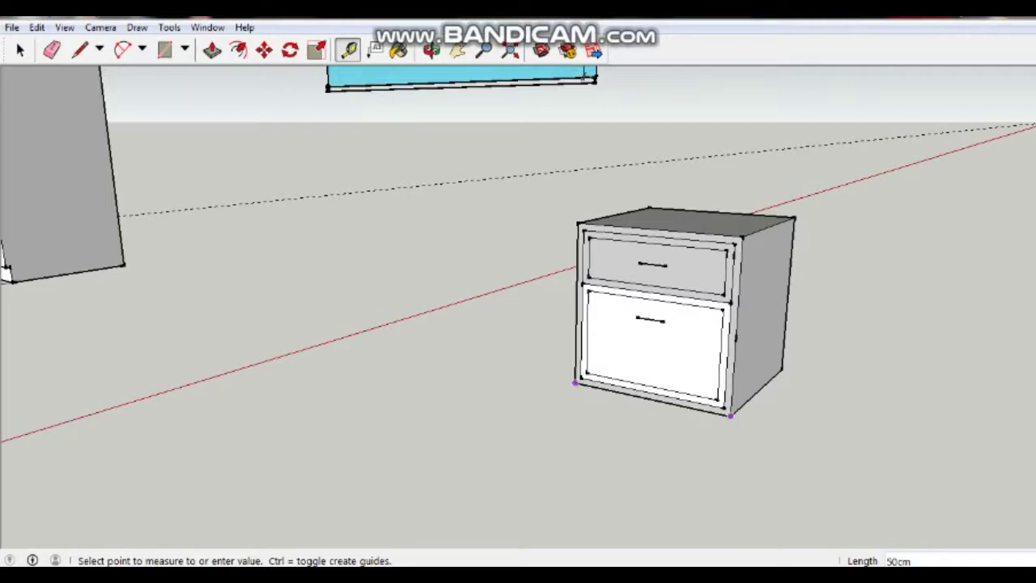
{"action": "left_click", "coordinate": [477, 360]}
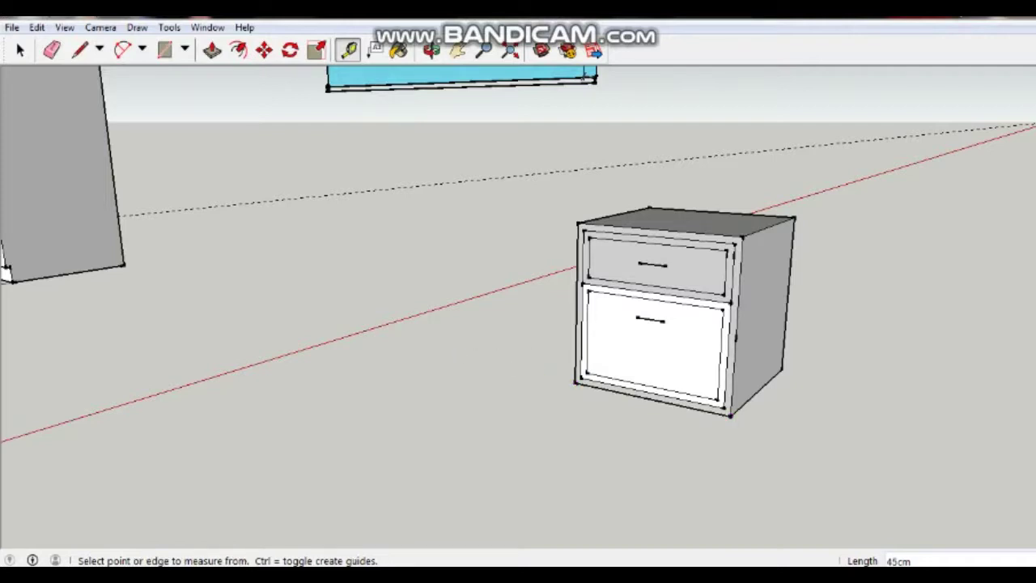
- Zoom out and orbit to see more of the room
{"action": "scroll", "coordinate": [4, 274], "scroll_direction": "down", "scroll_amount": 3}
{"action": "scroll", "coordinate": [4, 274], "scroll_direction": "down", "scroll_amount": 1}
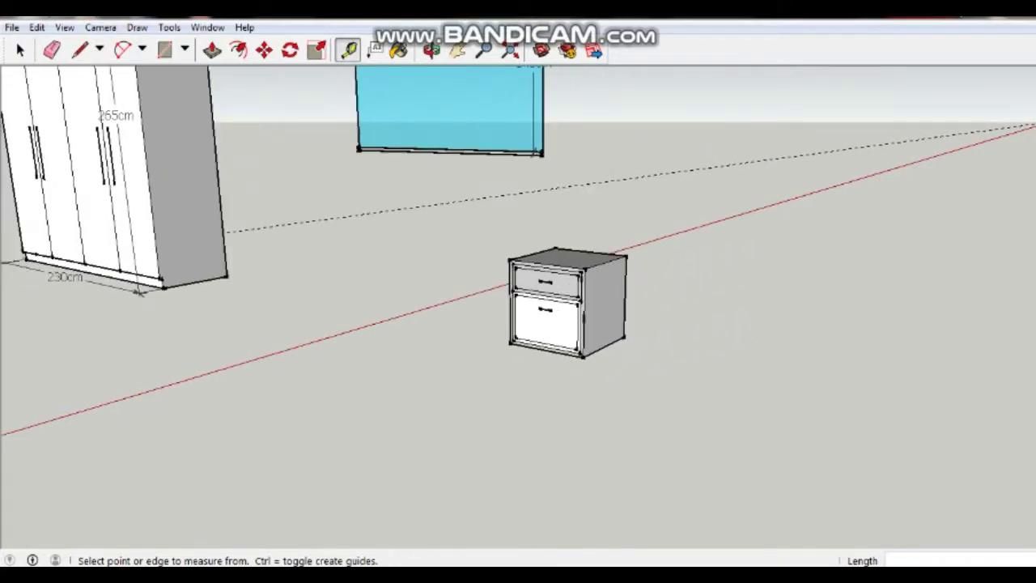
{"action": "middle_click_drag", "start_coordinate": [518, 324], "coordinate": [542, 327]}
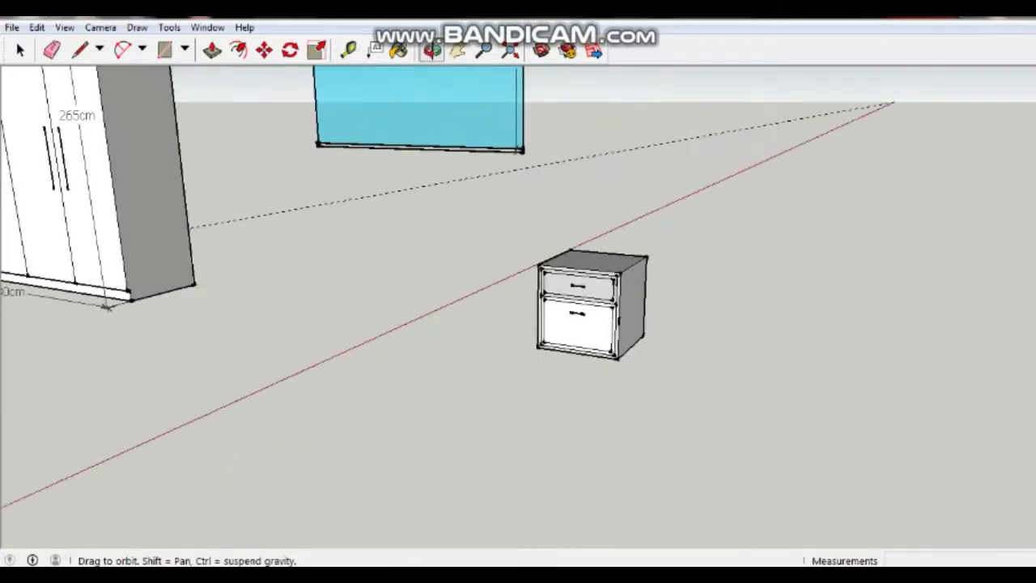
{"action": "scroll", "coordinate": [312, 323], "scroll_direction": "down", "scroll_amount": 2}
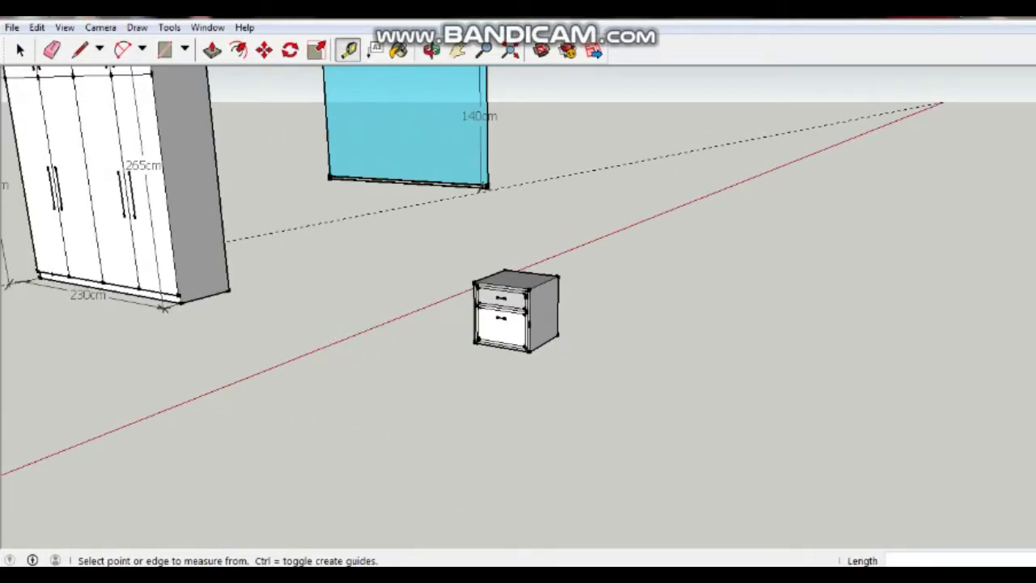
{"action": "scroll", "coordinate": [121, 340], "scroll_direction": "down", "scroll_amount": 1}
{"action": "scroll", "coordinate": [121, 340], "scroll_direction": "down", "scroll_amount": 1}
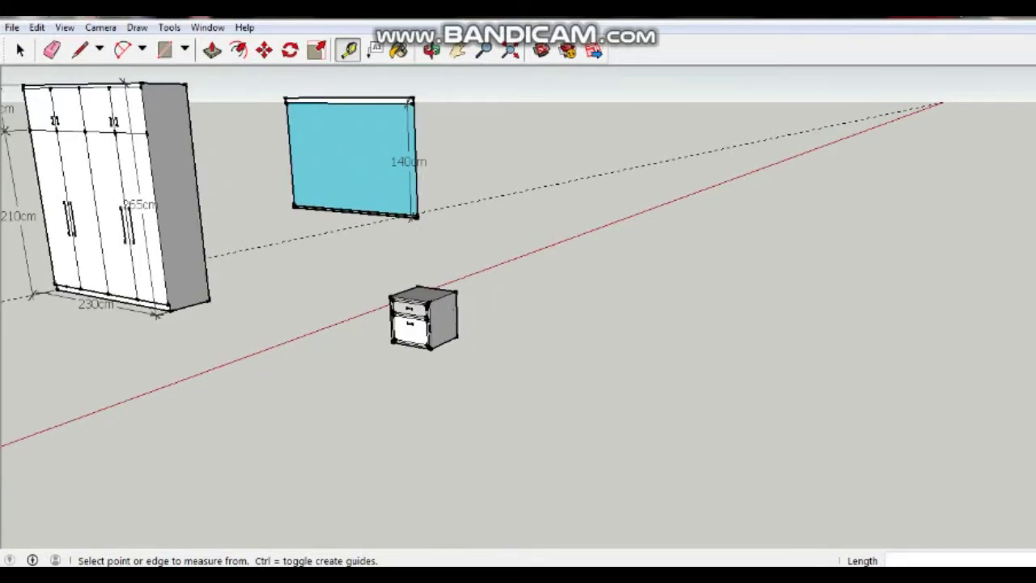
{"action": "scroll", "coordinate": [122, 332], "scroll_direction": "up", "scroll_amount": 2}
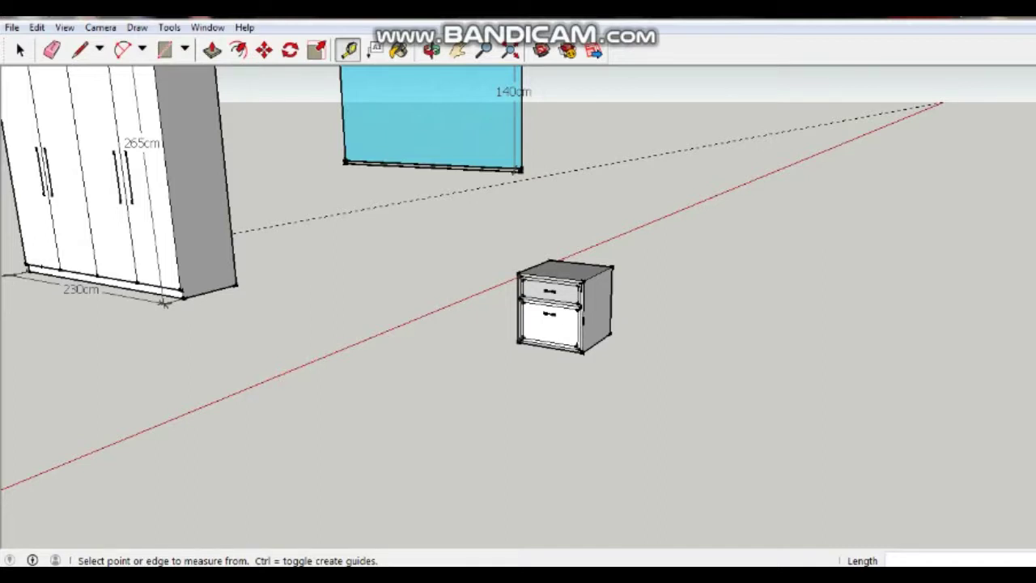
{"action": "scroll", "coordinate": [484, 395], "scroll_direction": "up", "scroll_amount": 1}
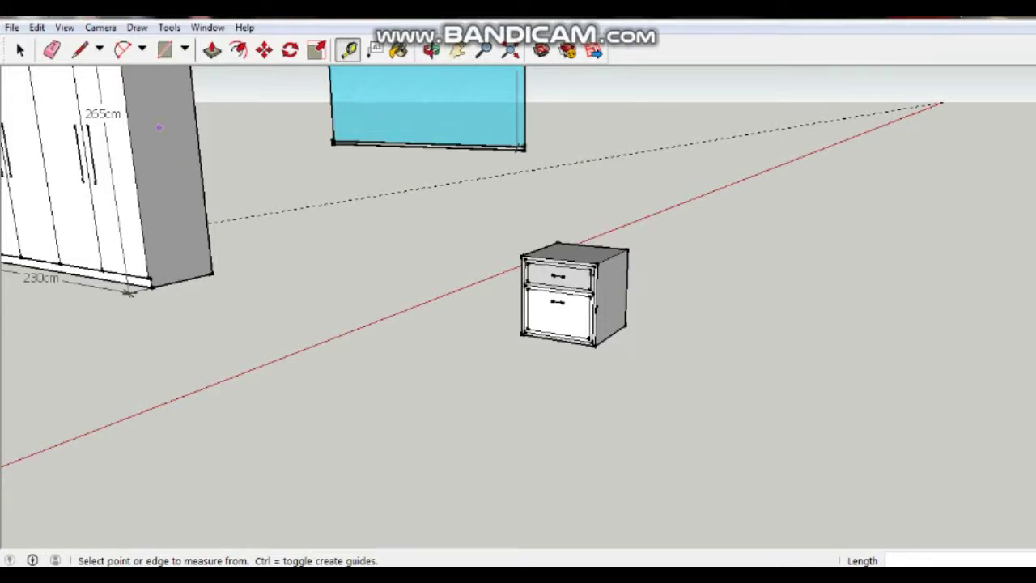
{"action": "left_click", "coordinate": [212, 50]}
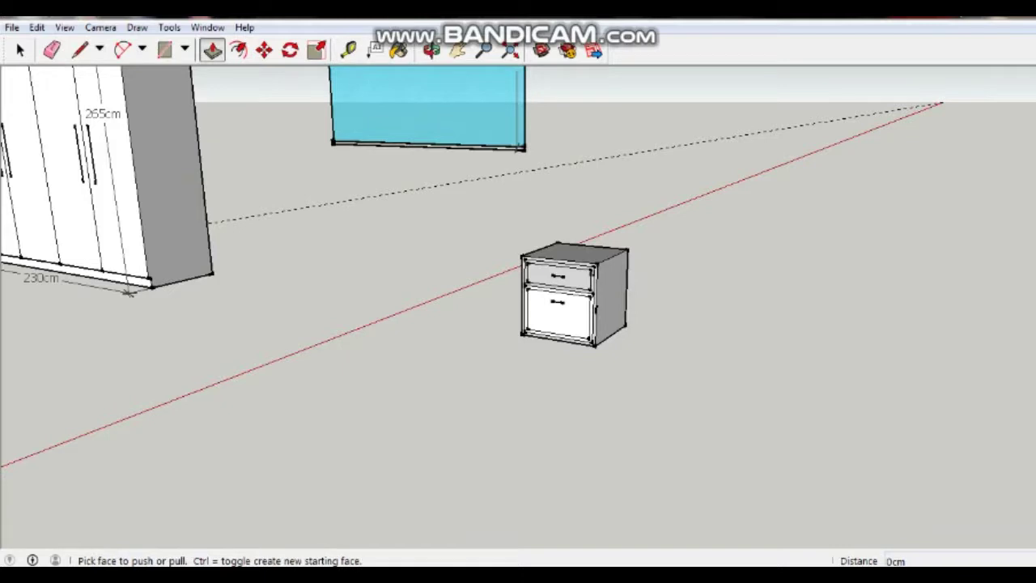
- Select the drawer cabinet, enter it for editing and orbit to look down on it
{"action": "left_click", "coordinate": [20, 50]}
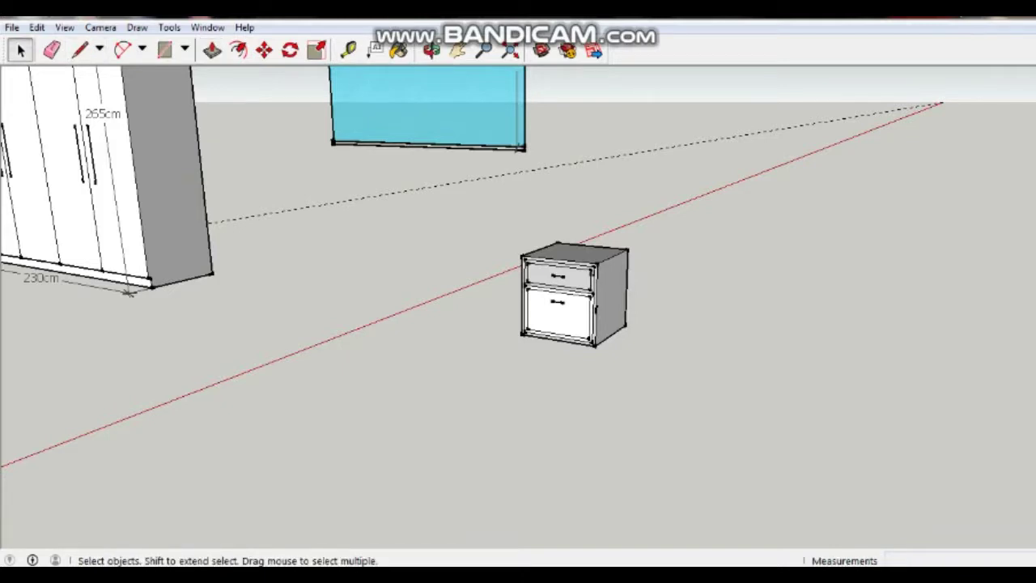
{"action": "left_click", "coordinate": [566, 299]}
{"action": "double_click", "coordinate": [566, 299]}
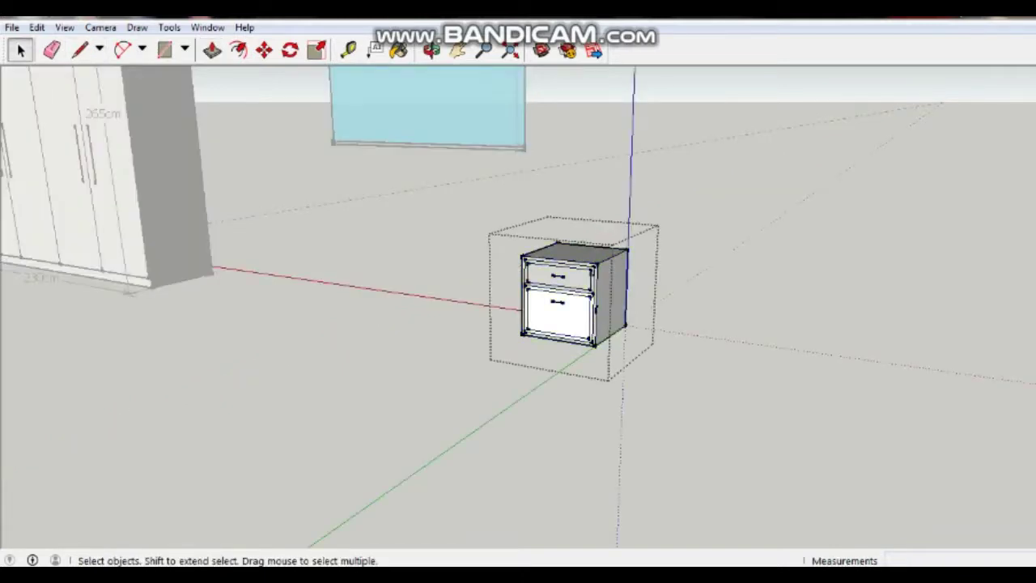
{"action": "scroll", "coordinate": [578, 283], "scroll_direction": "up", "scroll_amount": 3}
{"action": "middle_click_drag", "start_coordinate": [566, 283], "coordinate": [558, 323]}
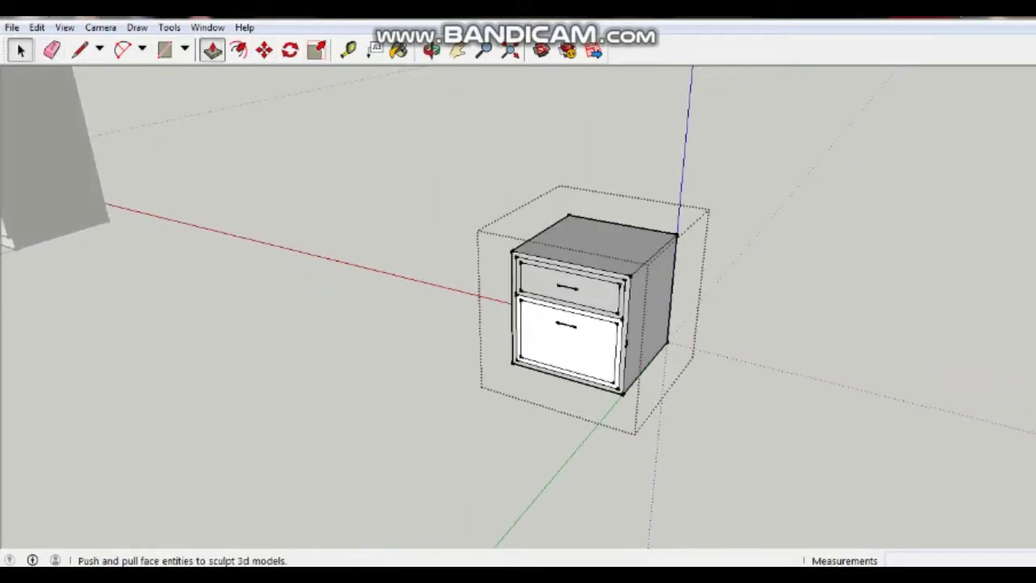
- Pan and orbit so the cabinet faces the view more frontally
{"action": "left_click", "coordinate": [211, 49]}
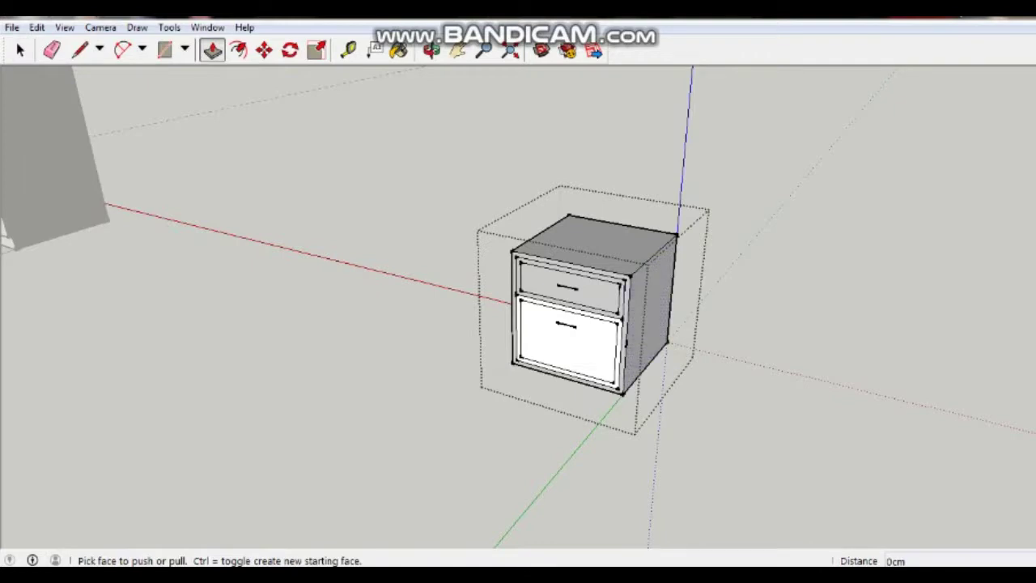
{"action": "key", "text": "h"}
{"action": "left_click_drag", "start_coordinate": [566, 324], "coordinate": [389, 275]}
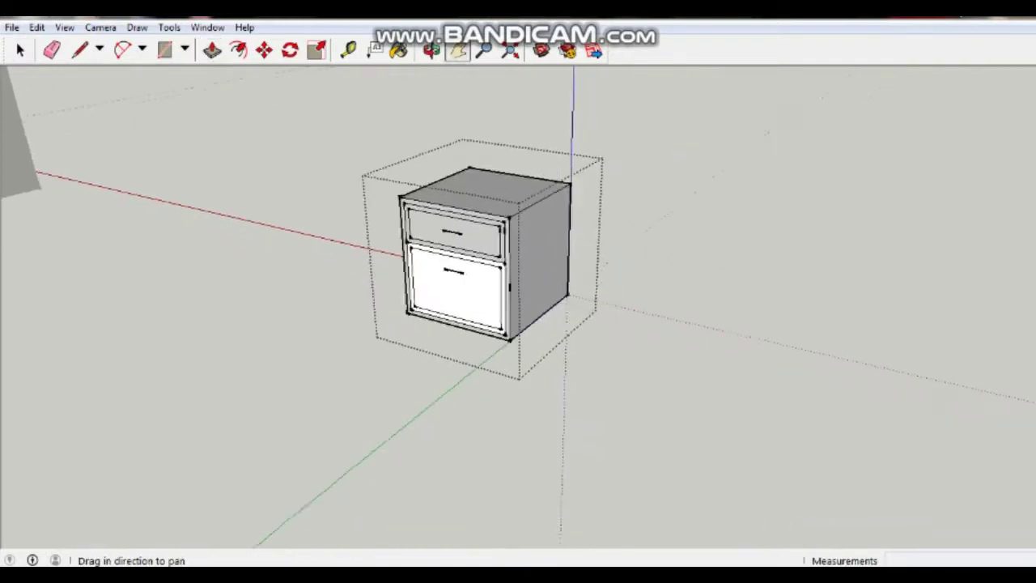
{"action": "middle_click_drag", "start_coordinate": [518, 324], "coordinate": [453, 308]}
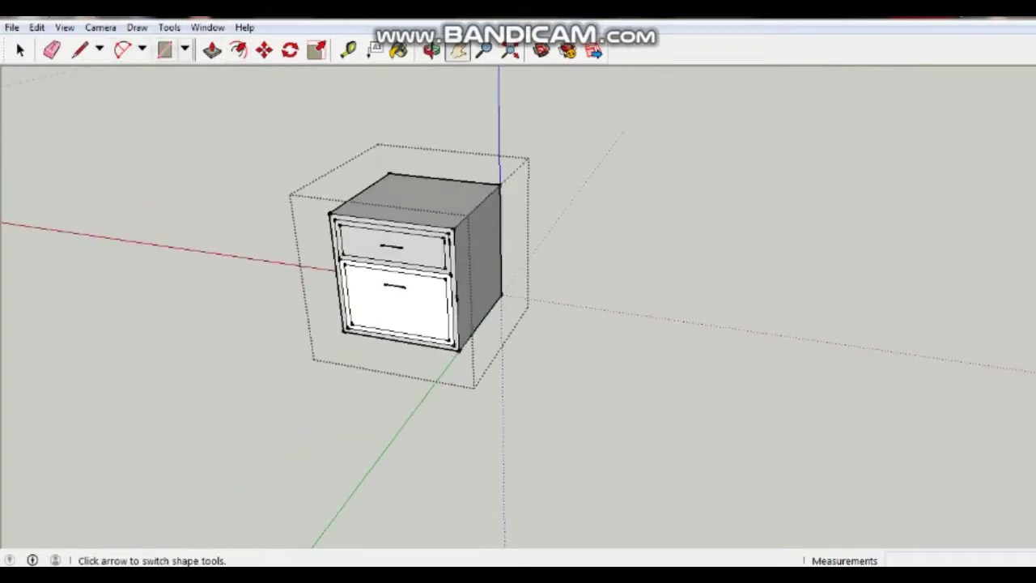
{"action": "left_click", "coordinate": [212, 49]}
- Pull the cabinet's right face outward, then tape-measure its front edge entering 106
{"action": "left_click", "coordinate": [479, 249]}
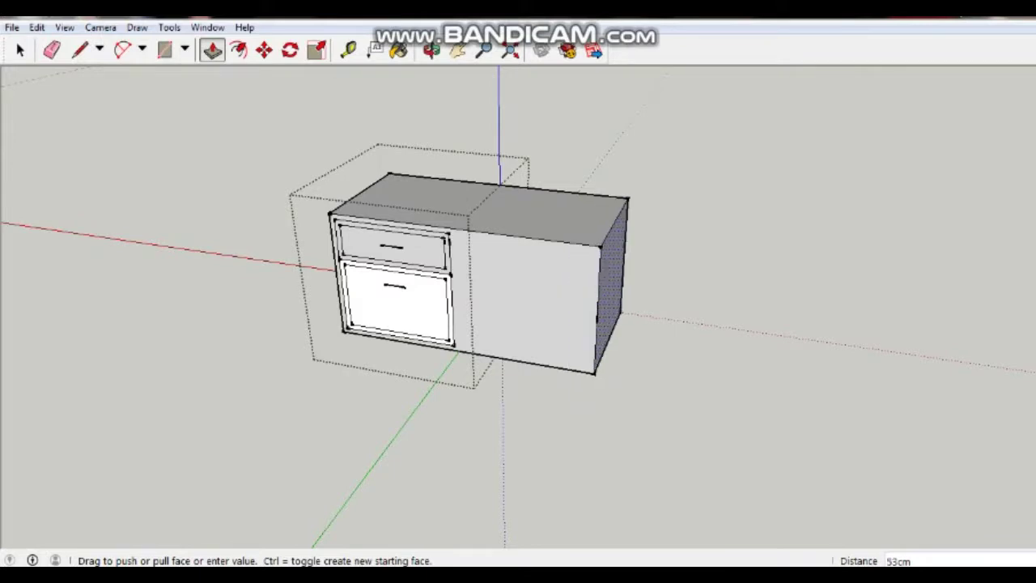
{"action": "left_click", "coordinate": [619, 322]}
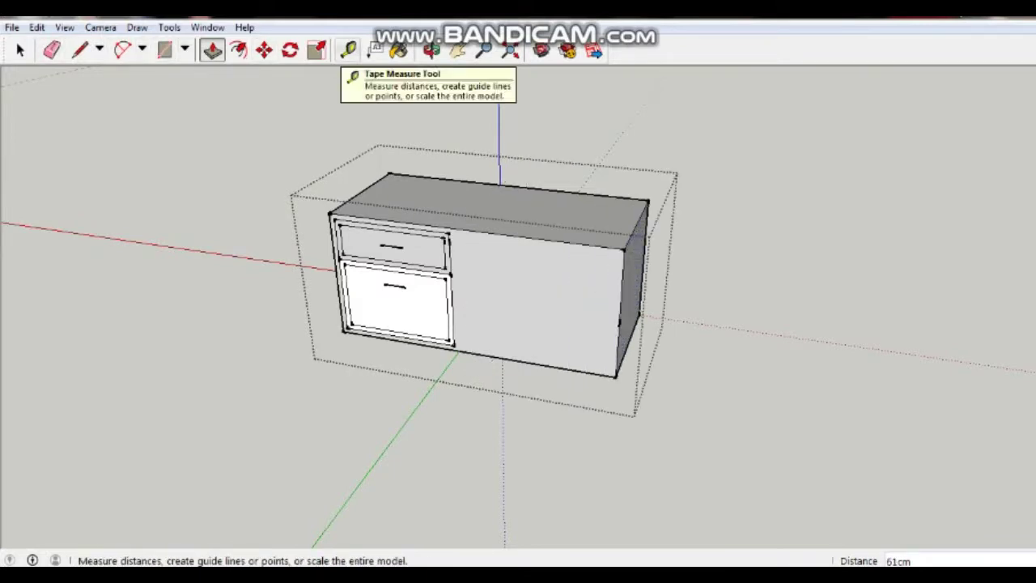
{"action": "left_click", "coordinate": [348, 50]}
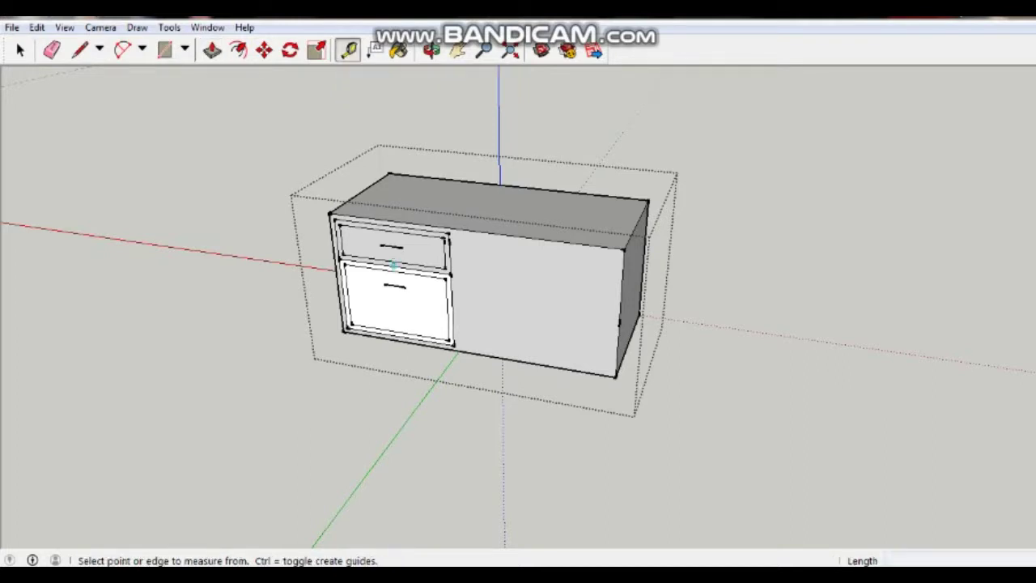
{"action": "left_click", "coordinate": [344, 330]}
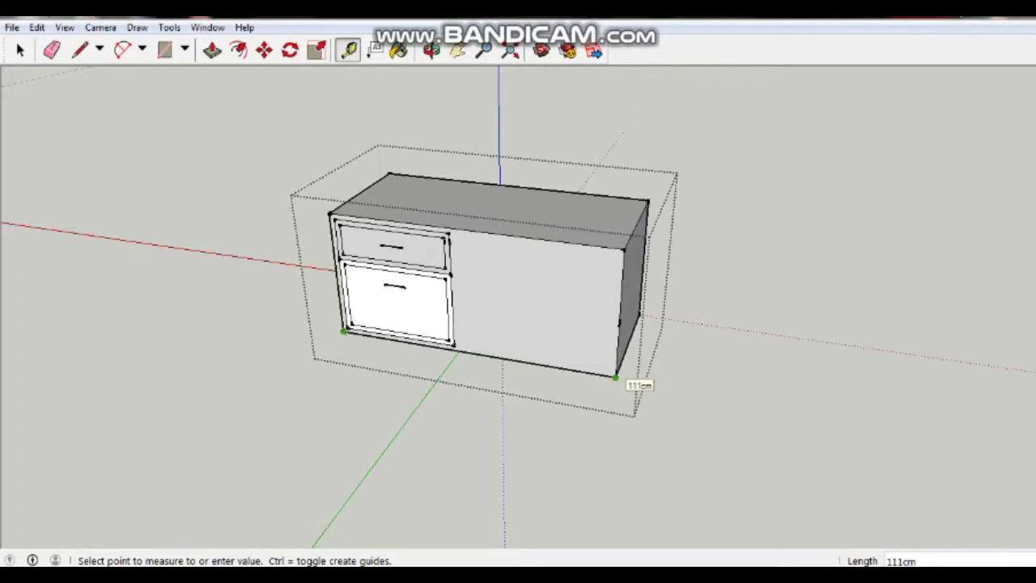
{"action": "type", "text": "106"}
{"action": "key", "text": "Return"}
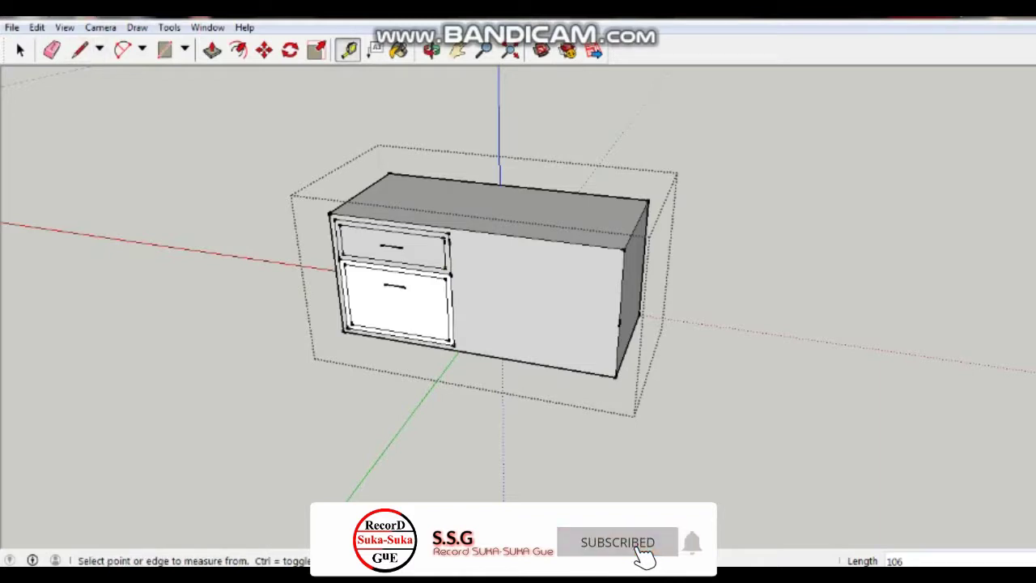
- Push the cabinet's right face in 5 cm and verify the front measures 106 cm
{"action": "left_click", "coordinate": [212, 50]}
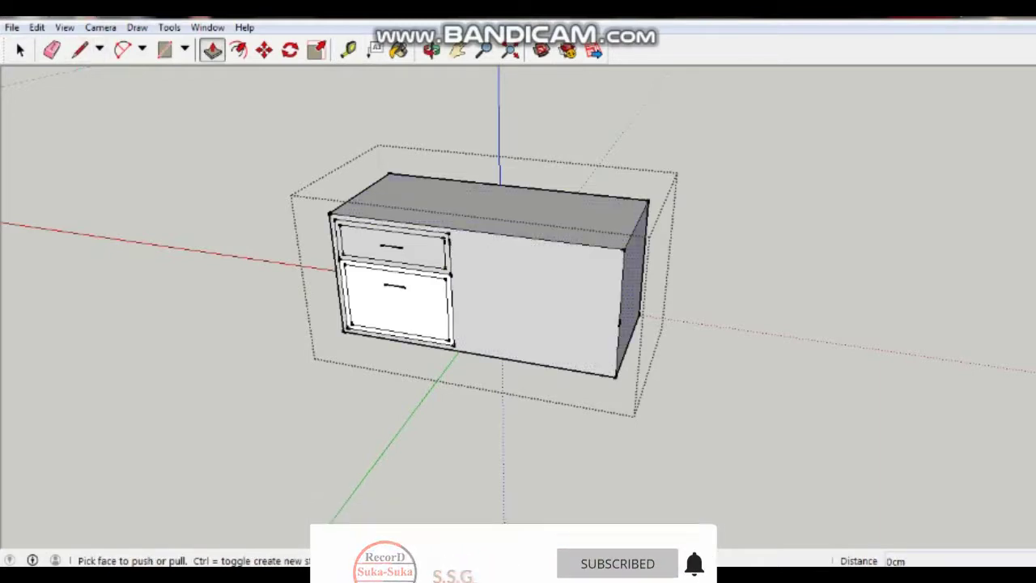
{"action": "left_click", "coordinate": [631, 315]}
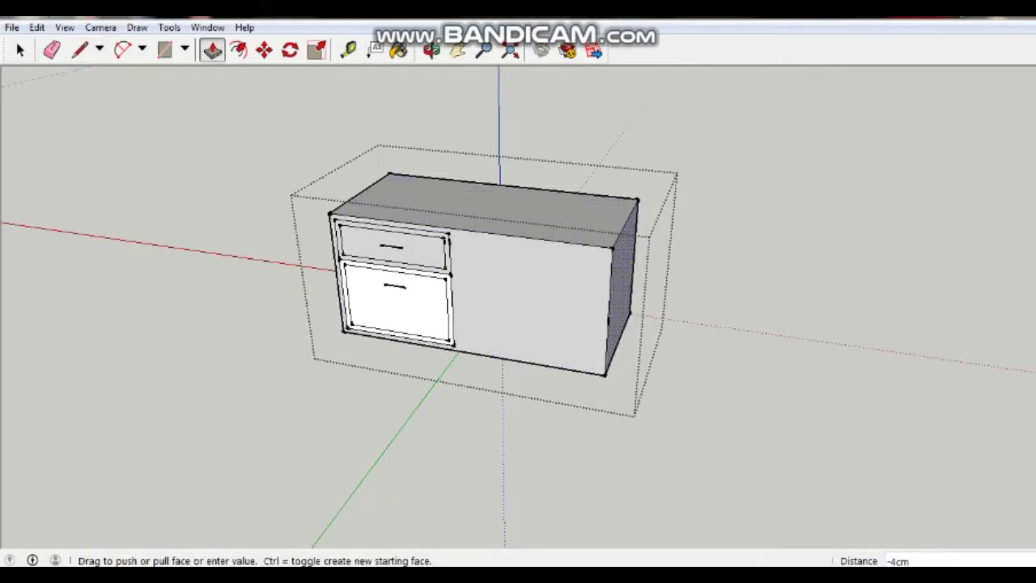
{"action": "left_click", "coordinate": [605, 373]}
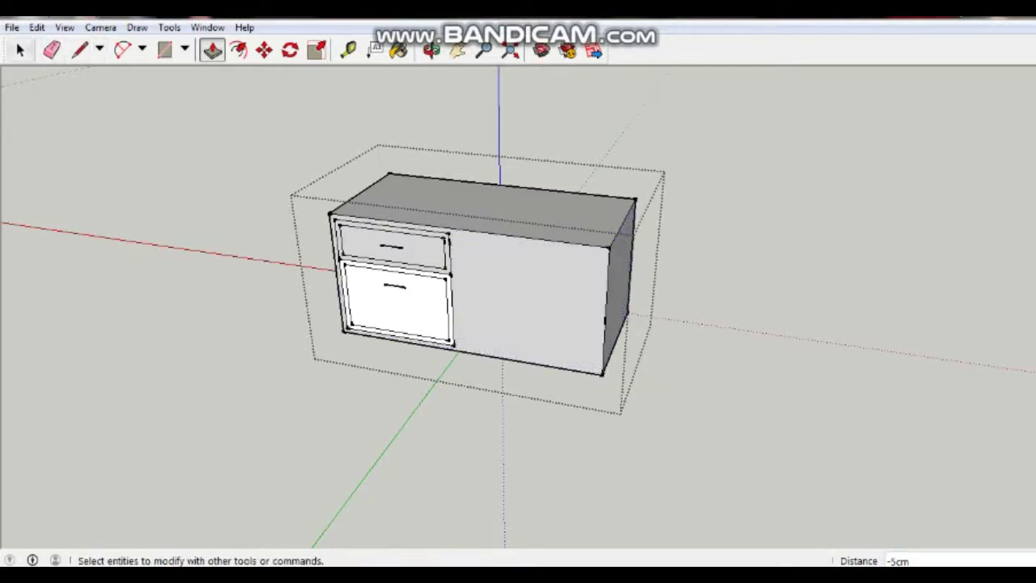
{"action": "left_click", "coordinate": [348, 49]}
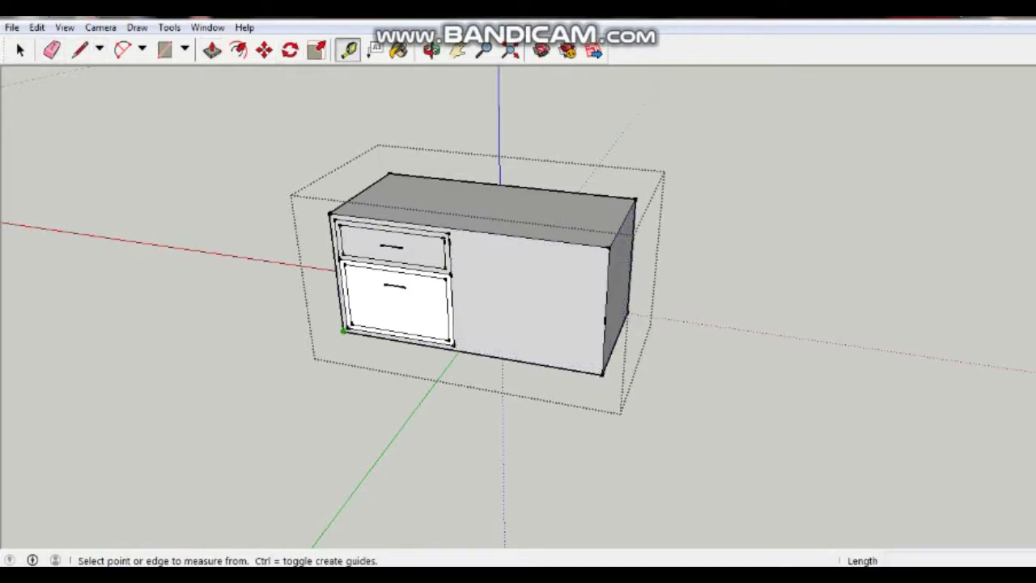
{"action": "left_click", "coordinate": [343, 331]}
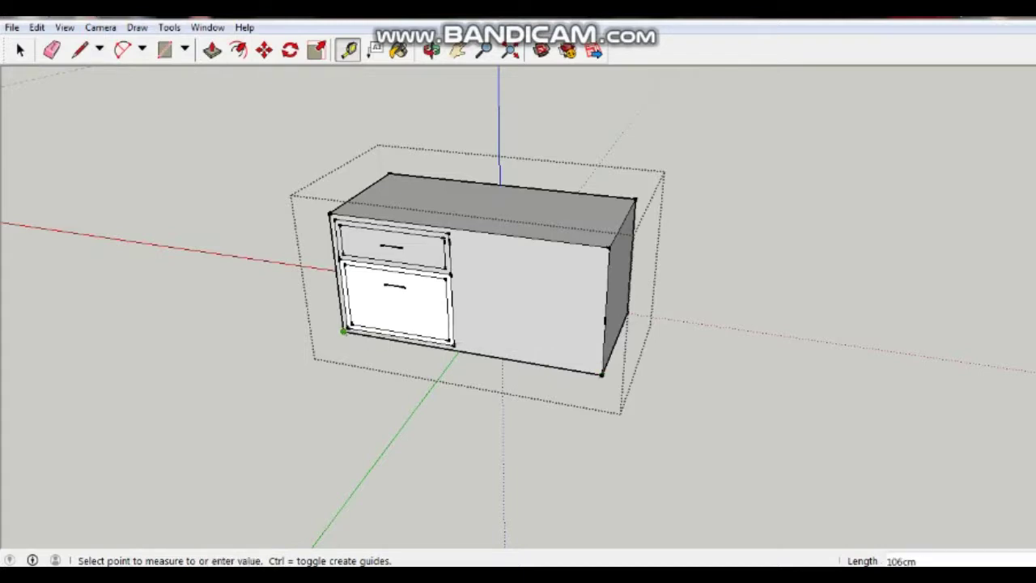
{"action": "left_click", "coordinate": [601, 375]}
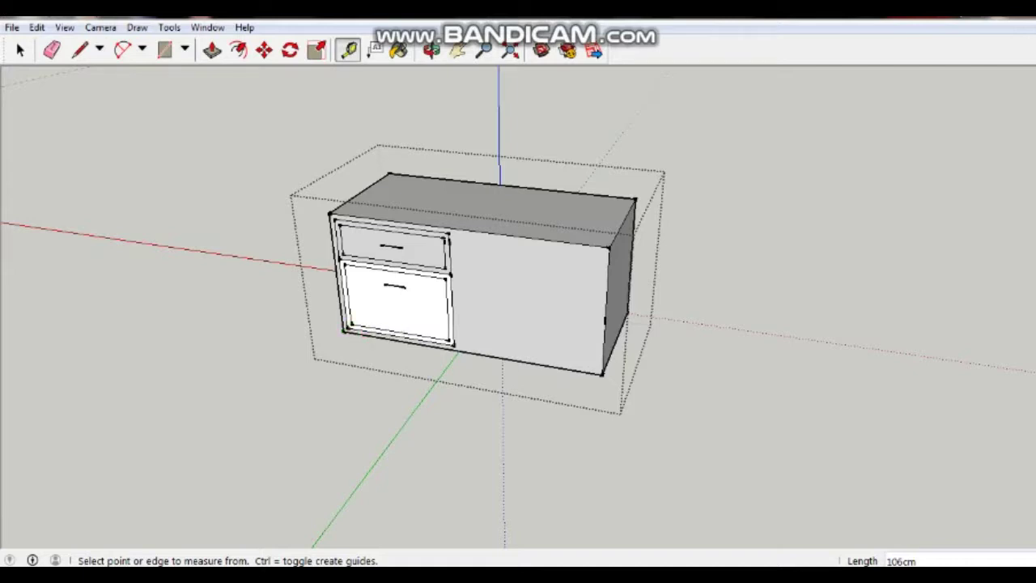
- Zoom in on the lower drawer and measure its 46 cm width from the bottom-left corner
{"action": "middle_click_drag", "start_coordinate": [348, 327], "coordinate": [356, 284]}
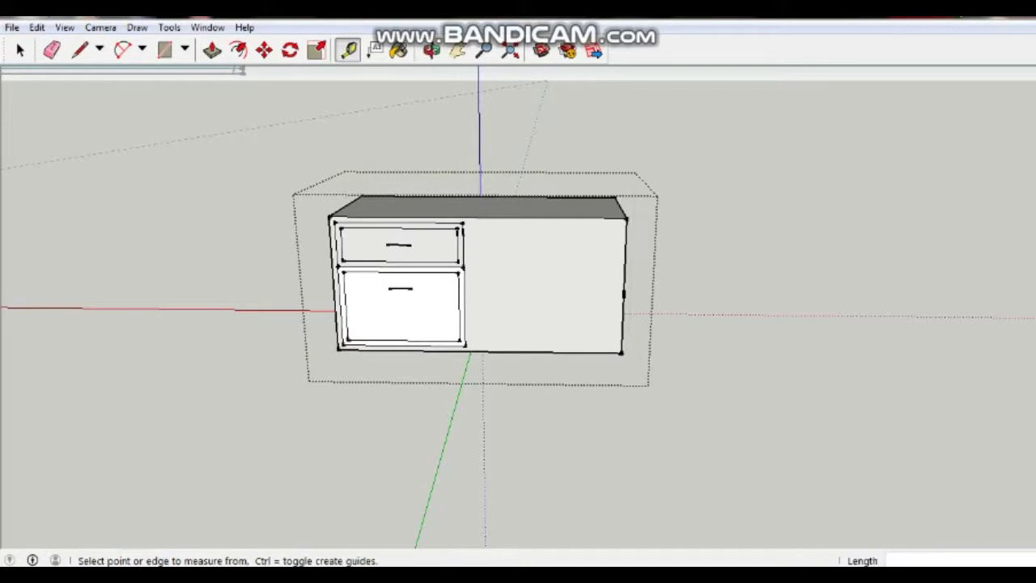
{"action": "mouse_move", "coordinate": [542, 307]}
{"action": "middle_mouse_down"}
{"action": "mouse_move", "coordinate": [486, 348]}
{"action": "mouse_move", "coordinate": [334, 339]}
{"action": "middle_mouse_up"}
{"action": "scroll", "coordinate": [283, 372], "scroll_direction": "up", "scroll_amount": 1}
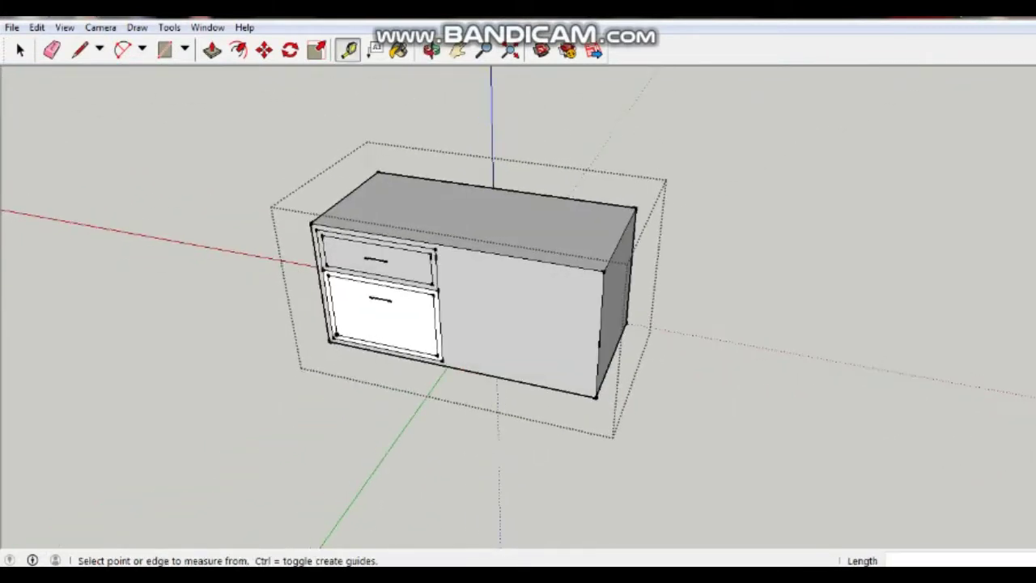
{"action": "scroll", "coordinate": [298, 358], "scroll_direction": "up", "scroll_amount": 1}
{"action": "scroll", "coordinate": [299, 358], "scroll_direction": "up", "scroll_amount": 1}
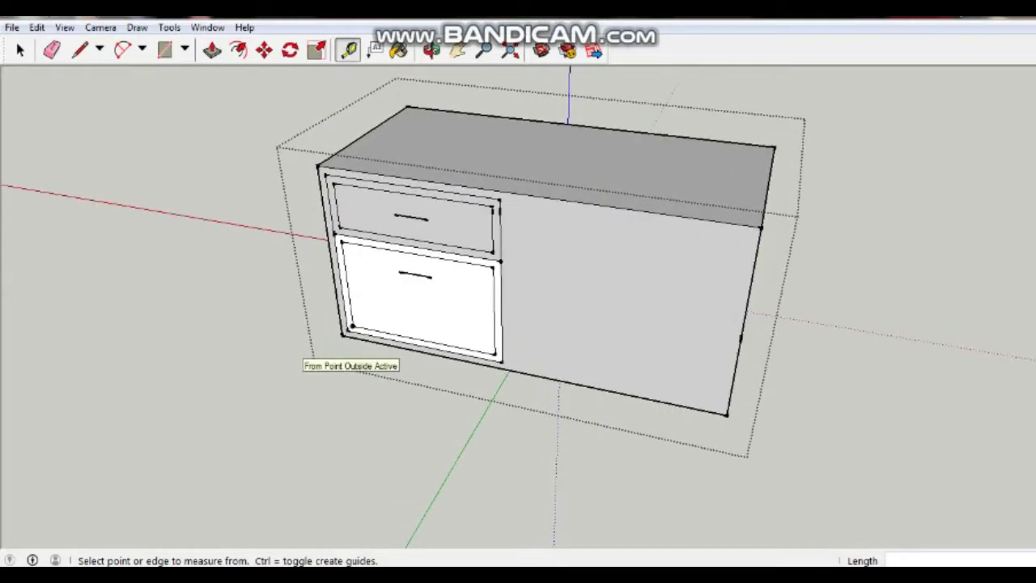
{"action": "mouse_move", "coordinate": [640, 310]}
{"action": "middle_mouse_down"}
{"action": "mouse_move", "coordinate": [566, 340]}
{"action": "mouse_move", "coordinate": [615, 332]}
{"action": "middle_mouse_up"}
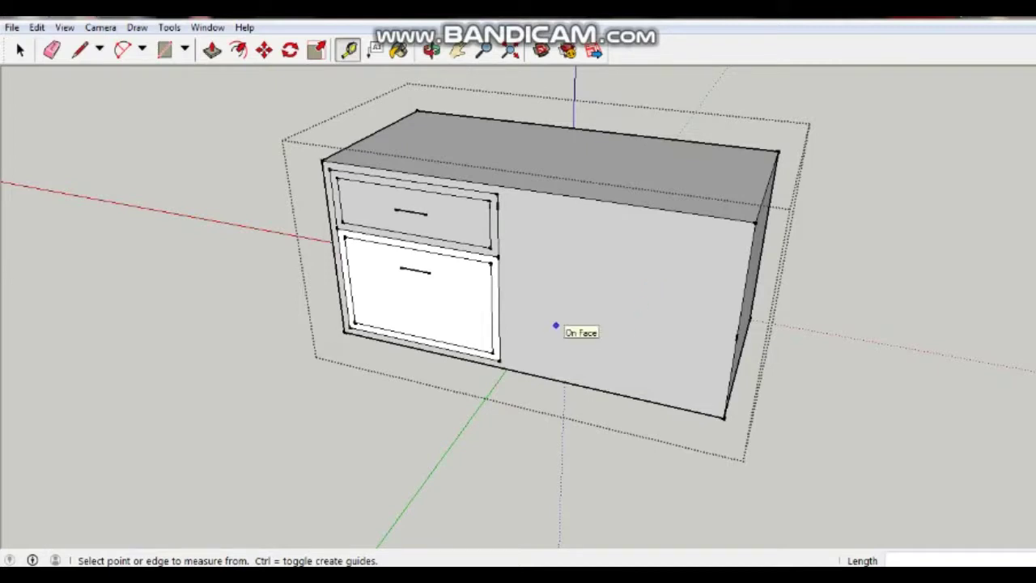
{"action": "middle_click_drag", "start_coordinate": [529, 291], "coordinate": [583, 291]}
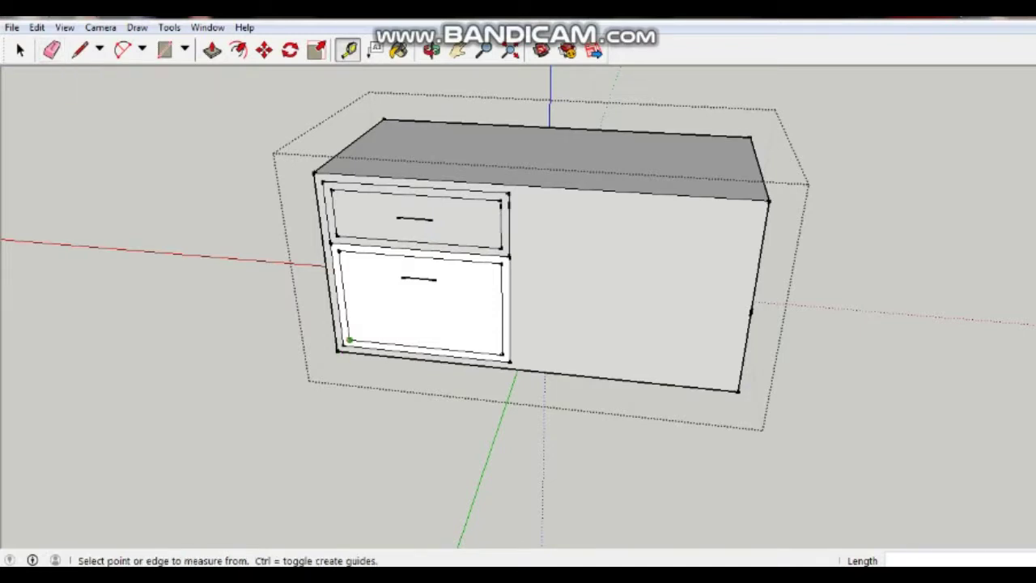
{"action": "scroll", "coordinate": [349, 340], "scroll_direction": "up", "scroll_amount": 2}
{"action": "scroll", "coordinate": [320, 343], "scroll_direction": "up", "scroll_amount": 1}
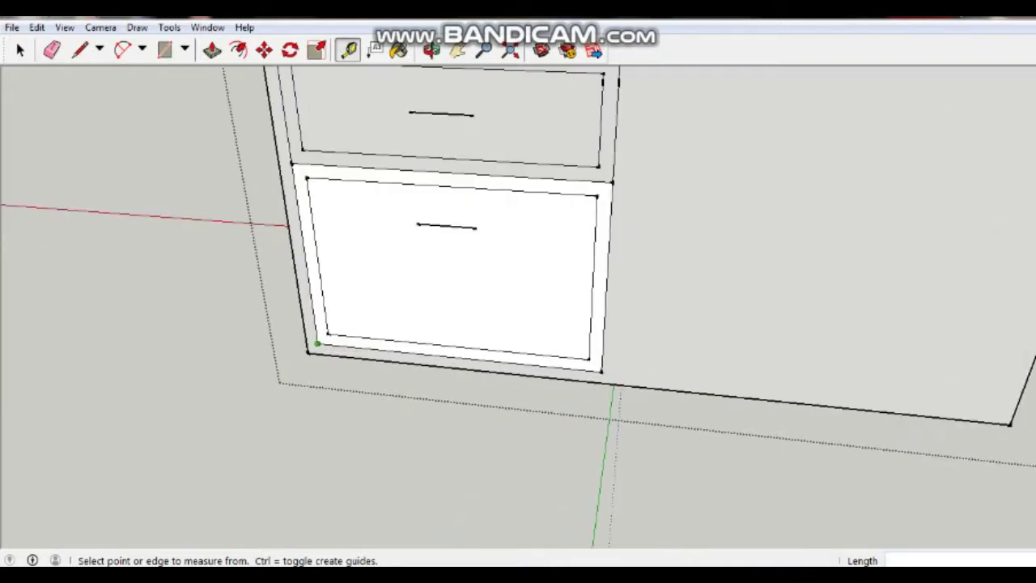
{"action": "left_click", "coordinate": [317, 343]}
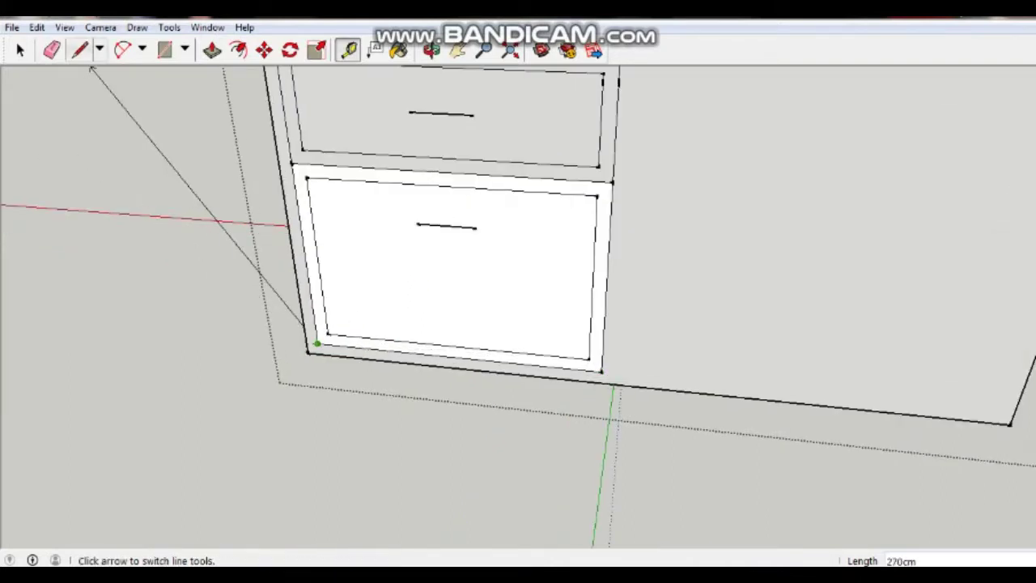
- Draw a 46 cm line and upright edge beside the lower drawer, then orbit to a frontal view
{"action": "left_click", "coordinate": [78, 50]}
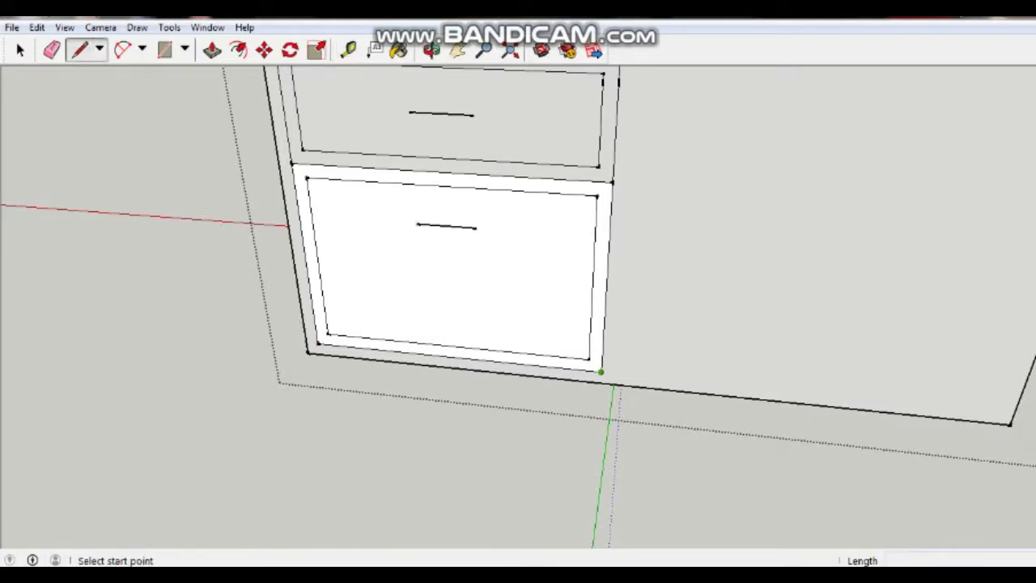
{"action": "left_click", "coordinate": [600, 372]}
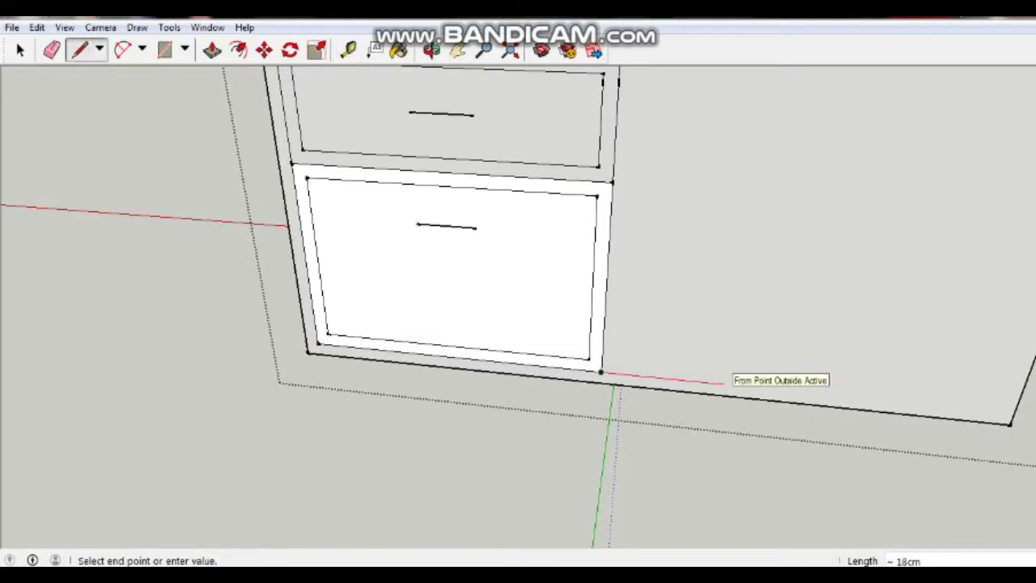
{"action": "type", "text": "46"}
{"action": "key", "text": "Return"}
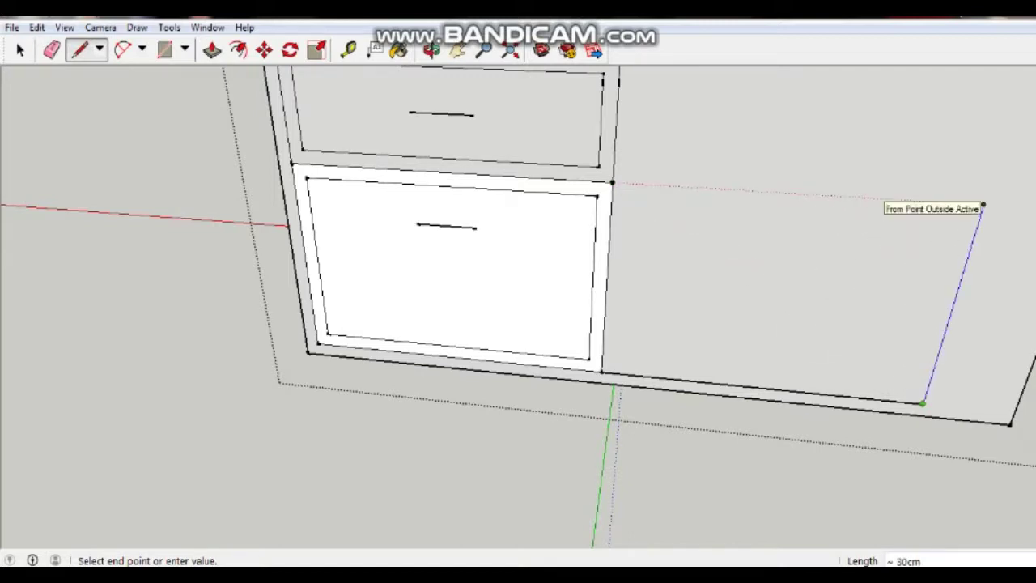
{"action": "left_click", "coordinate": [982, 207]}
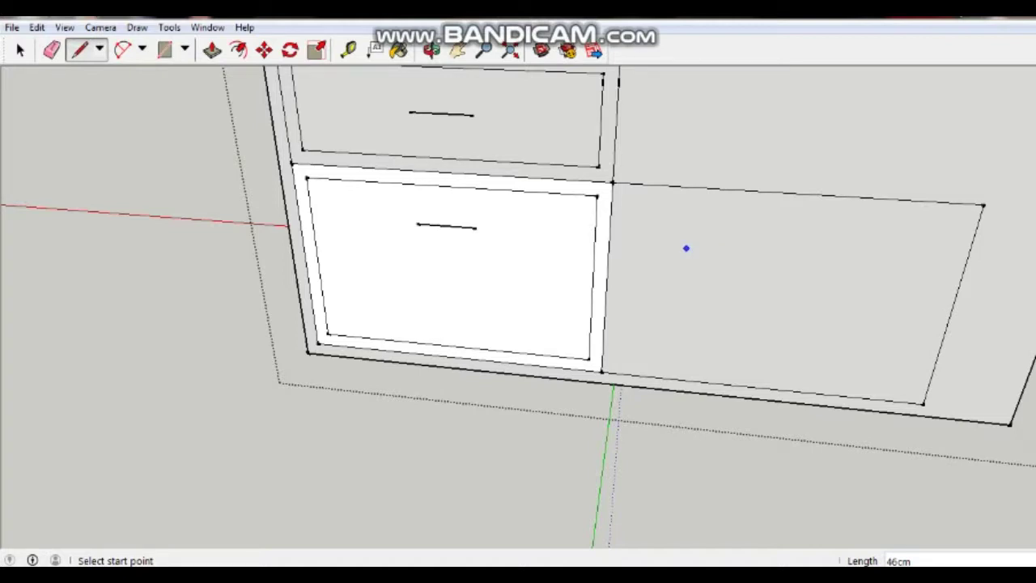
{"action": "scroll", "coordinate": [686, 248], "scroll_direction": "down", "scroll_amount": 3}
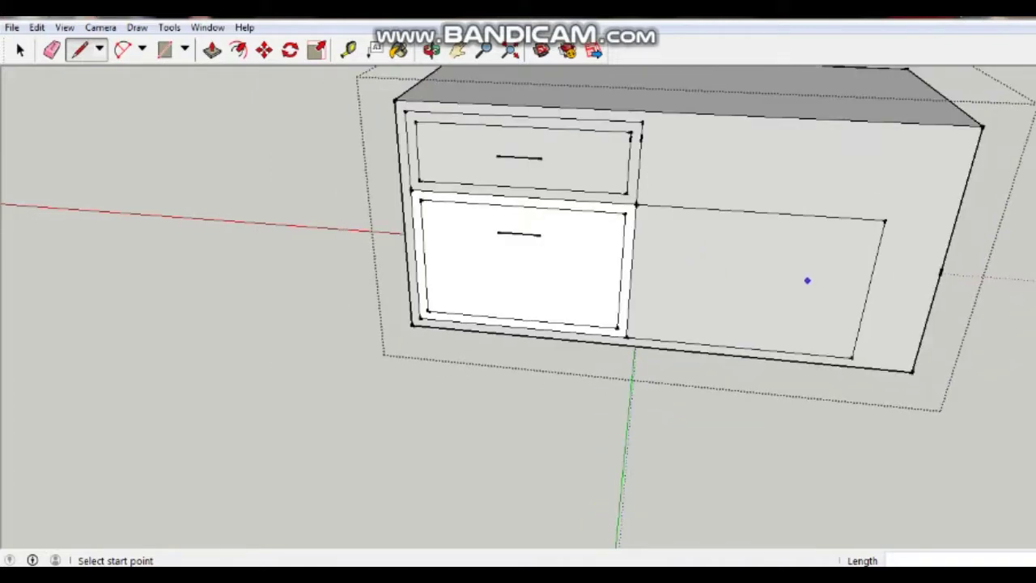
{"action": "middle_click_drag", "start_coordinate": [820, 295], "coordinate": [819, 294]}
{"action": "mouse_move", "coordinate": [517, 324]}
{"action": "middle_mouse_down"}
{"action": "mouse_move", "coordinate": [517, 275]}
{"action": "mouse_move", "coordinate": [526, 279]}
{"action": "middle_mouse_up"}
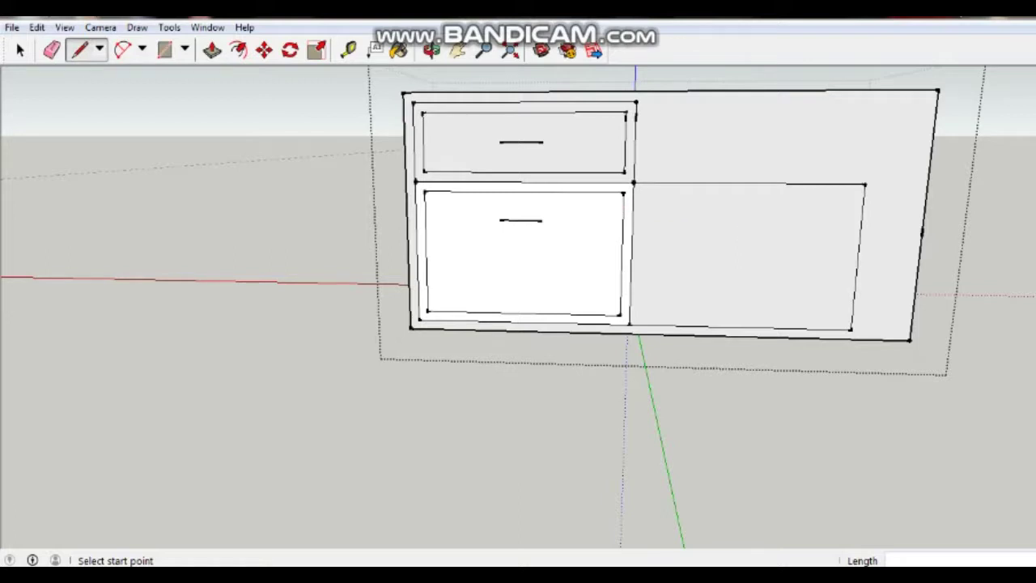
- Erase the new rectangle, both drawer outlines and the leftover handle line
{"action": "left_click", "coordinate": [51, 49]}
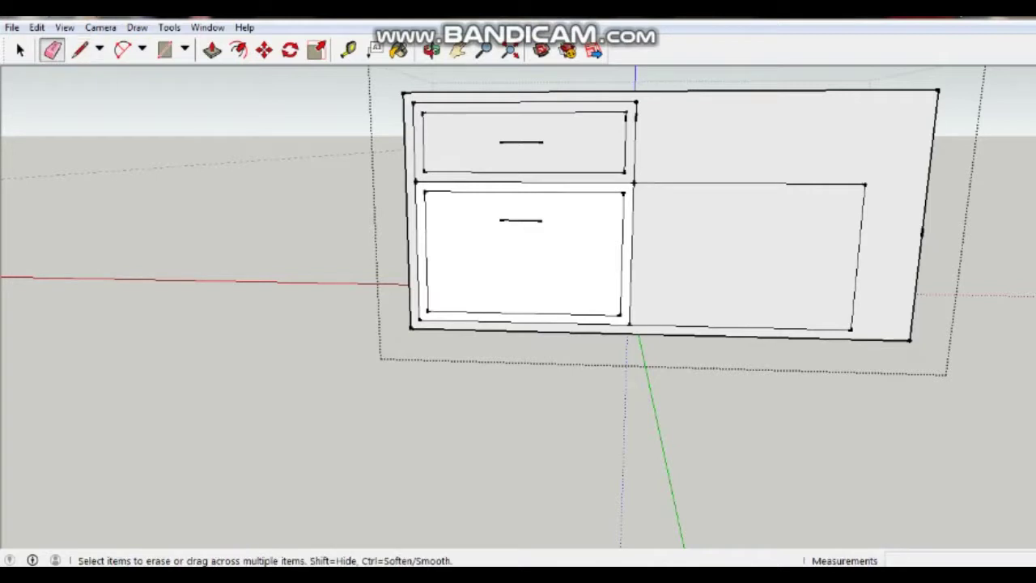
{"action": "left_click_drag", "start_coordinate": [728, 327], "coordinate": [858, 259]}
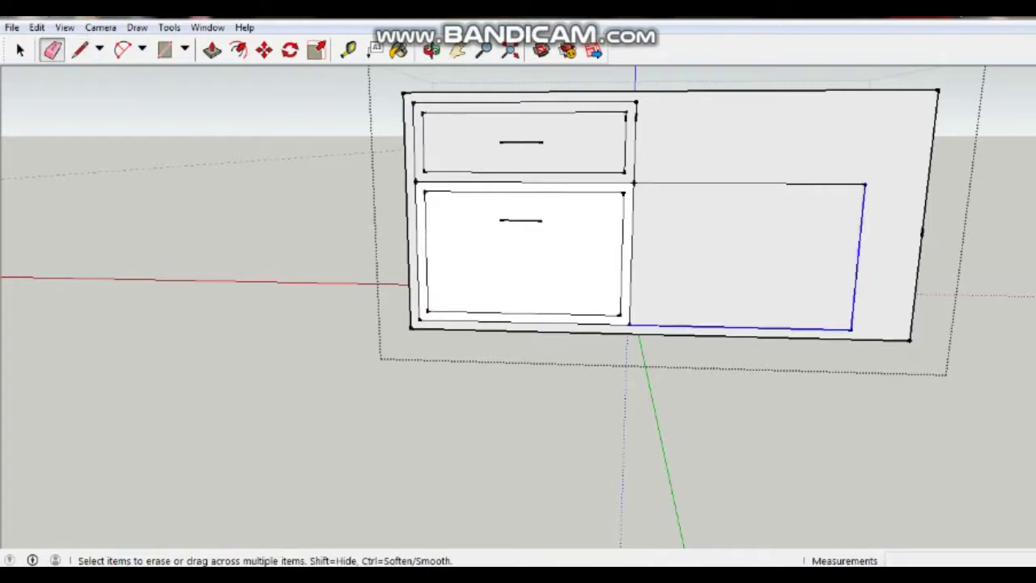
{"action": "mouse_move", "coordinate": [809, 327]}
{"action": "left_mouse_down"}
{"action": "mouse_move", "coordinate": [453, 179]}
{"action": "mouse_move", "coordinate": [520, 220]}
{"action": "left_mouse_up"}
{"action": "left_click_drag", "start_coordinate": [453, 243], "coordinate": [417, 251]}
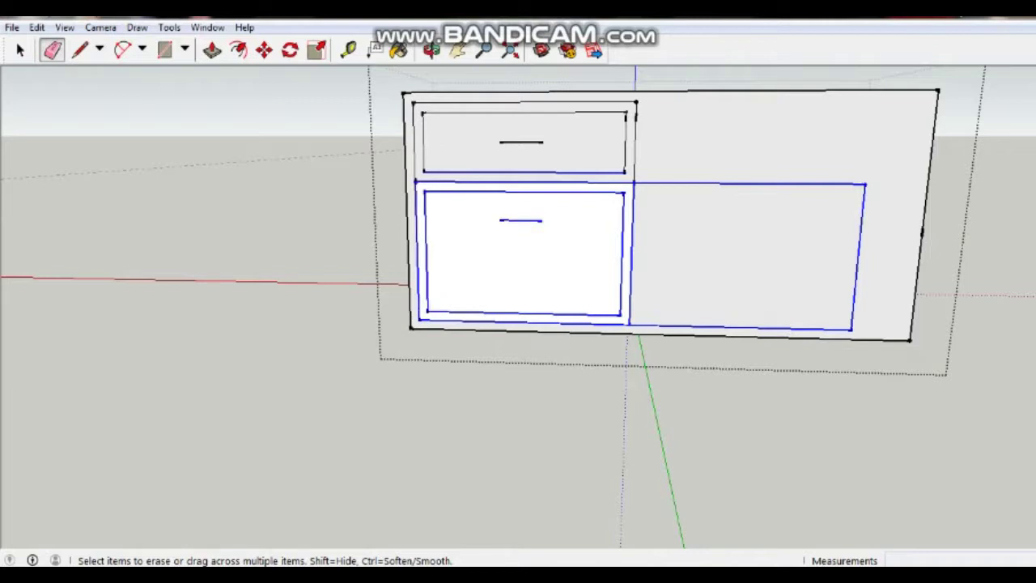
{"action": "mouse_move", "coordinate": [417, 178]}
{"action": "left_mouse_down"}
{"action": "mouse_move", "coordinate": [419, 122]}
{"action": "mouse_move", "coordinate": [636, 109]}
{"action": "mouse_move", "coordinate": [625, 115]}
{"action": "left_mouse_up"}
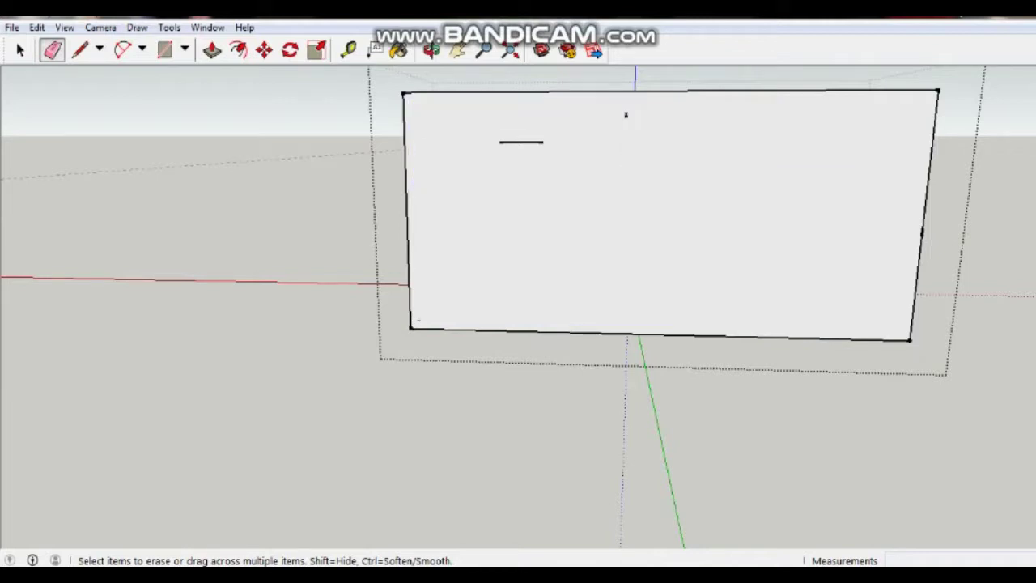
{"action": "left_click", "coordinate": [521, 142]}
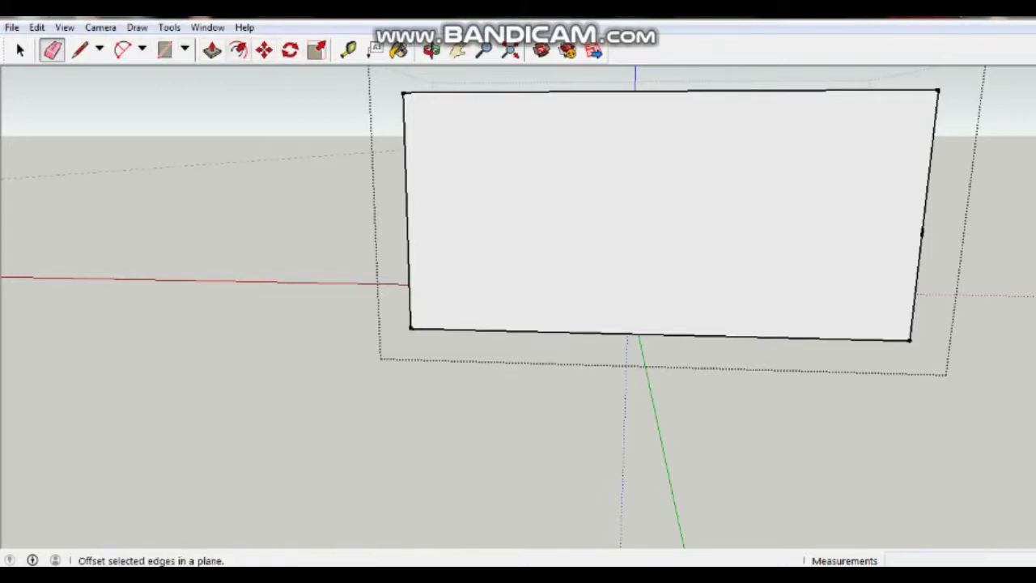
- Offset the cabinet's front face edges inward by 3 cm
{"action": "left_click", "coordinate": [238, 50]}
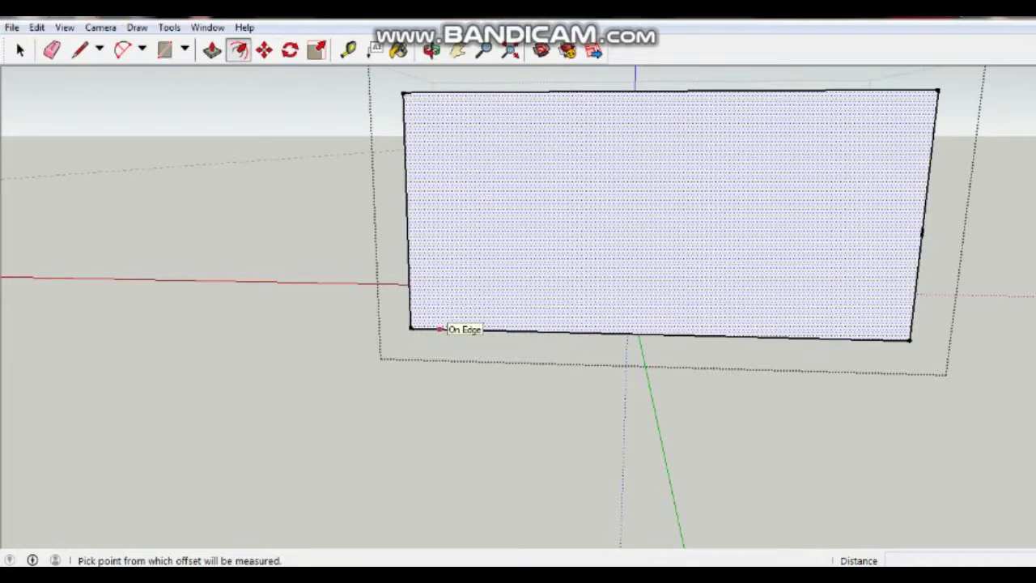
{"action": "left_click", "coordinate": [439, 328]}
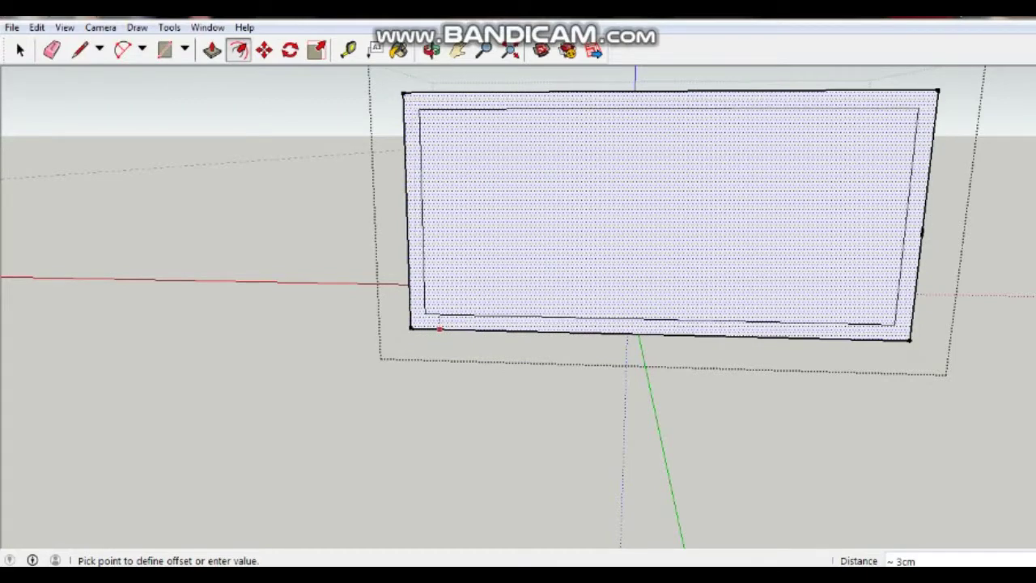
{"action": "type", "text": "3"}
{"action": "key", "text": "Return"}
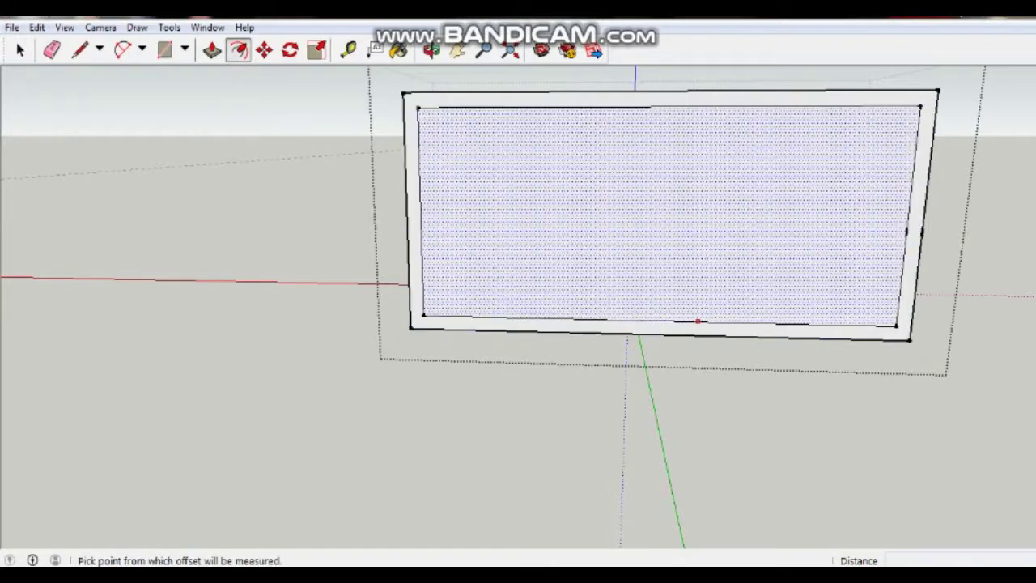
- Zoom out and orbit around the room to review the inset border, deselecting the front face
{"action": "scroll", "coordinate": [695, 303], "scroll_direction": "down", "scroll_amount": 2}
{"action": "scroll", "coordinate": [698, 309], "scroll_direction": "up", "scroll_amount": 1}
{"action": "scroll", "coordinate": [694, 314], "scroll_direction": "down", "scroll_amount": 1}
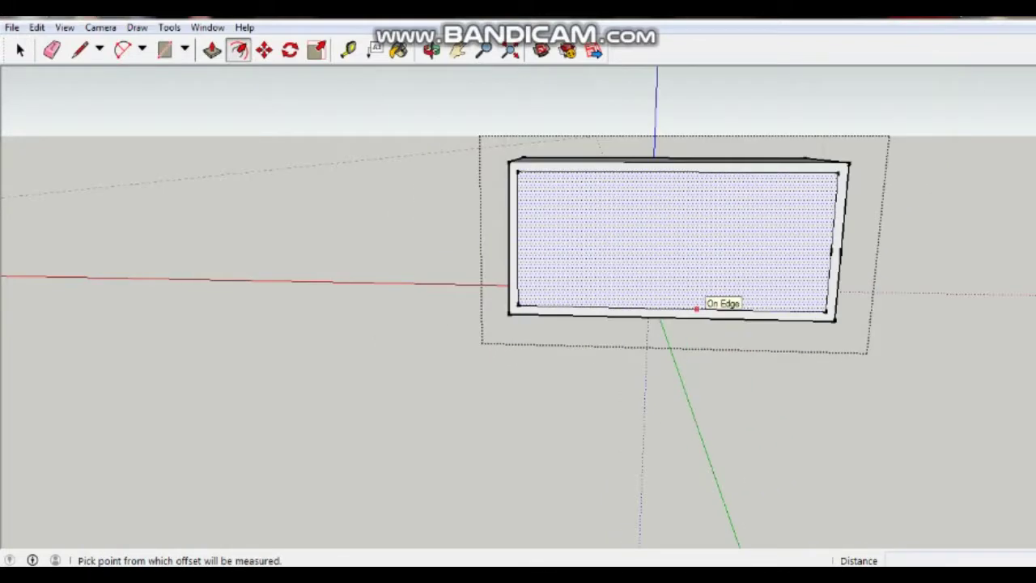
{"action": "scroll", "coordinate": [695, 314], "scroll_direction": "up", "scroll_amount": 1}
{"action": "middle_click_drag", "start_coordinate": [696, 316], "coordinate": [693, 330]}
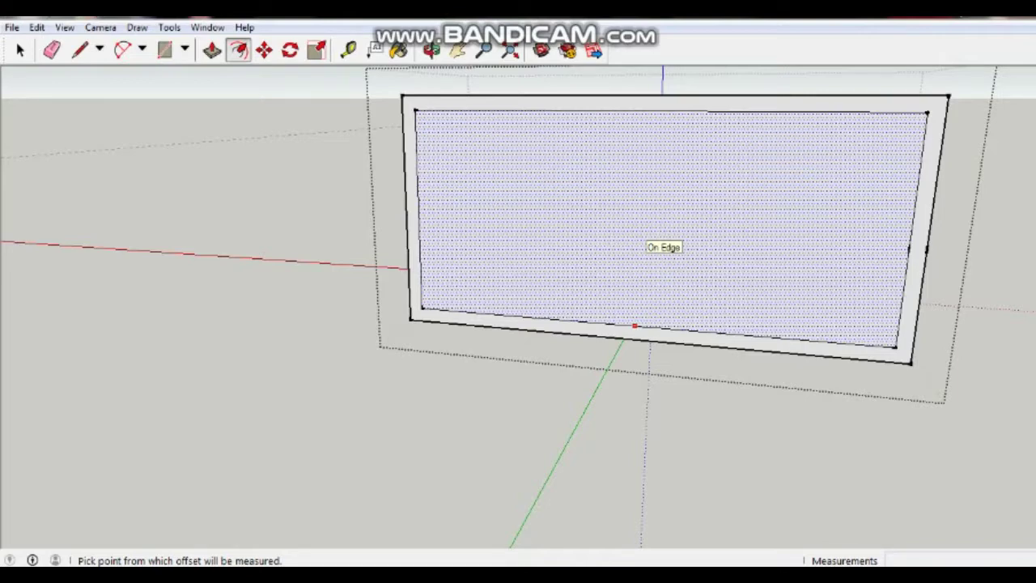
{"action": "scroll", "coordinate": [599, 320], "scroll_direction": "down", "scroll_amount": 2}
{"action": "scroll", "coordinate": [559, 312], "scroll_direction": "down", "scroll_amount": 2}
{"action": "scroll", "coordinate": [538, 293], "scroll_direction": "down", "scroll_amount": 1}
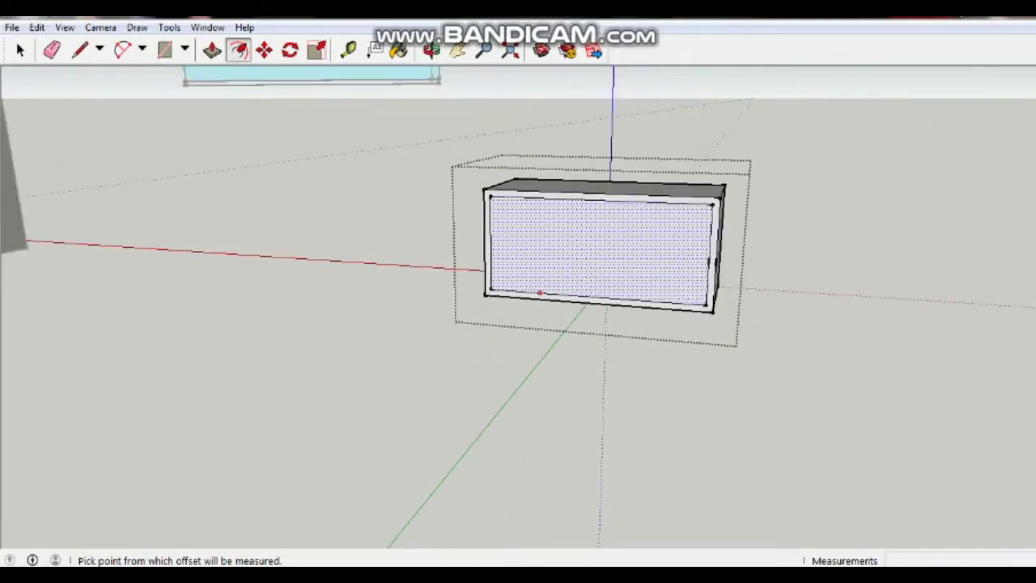
{"action": "scroll", "coordinate": [540, 293], "scroll_direction": "down", "scroll_amount": 1}
{"action": "scroll", "coordinate": [540, 293], "scroll_direction": "down", "scroll_amount": 1}
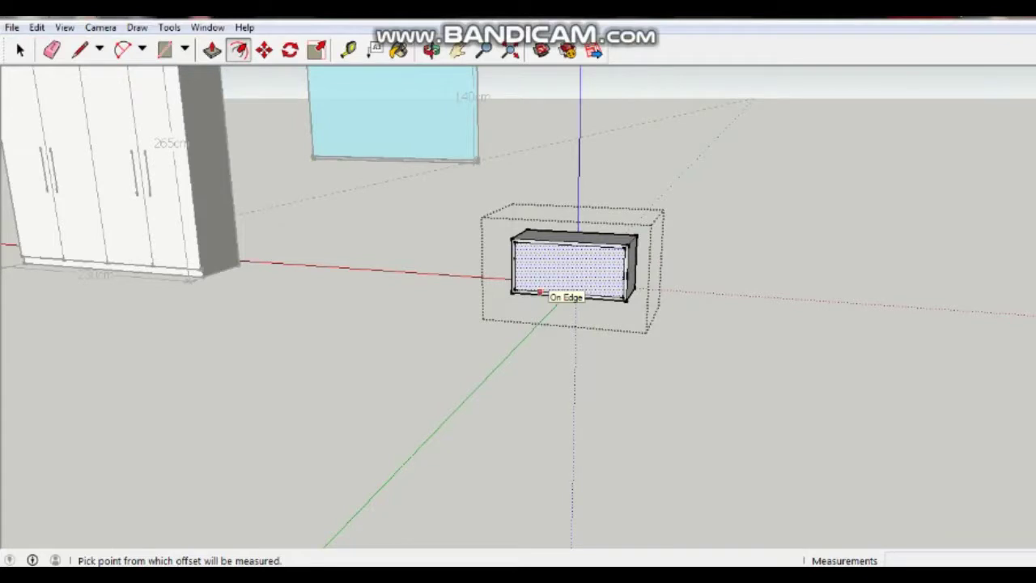
{"action": "key", "text": "Escape"}
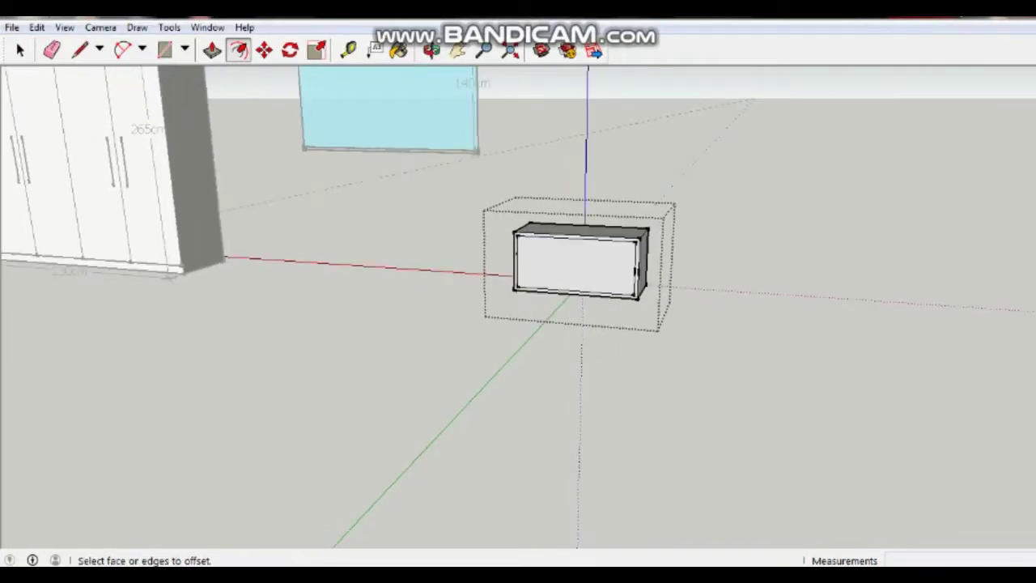
{"action": "scroll", "coordinate": [540, 293], "scroll_direction": "up", "scroll_amount": 1}
{"action": "scroll", "coordinate": [540, 293], "scroll_direction": "down", "scroll_amount": 1}
{"action": "middle_click_drag", "start_coordinate": [540, 293], "coordinate": [562, 254]}
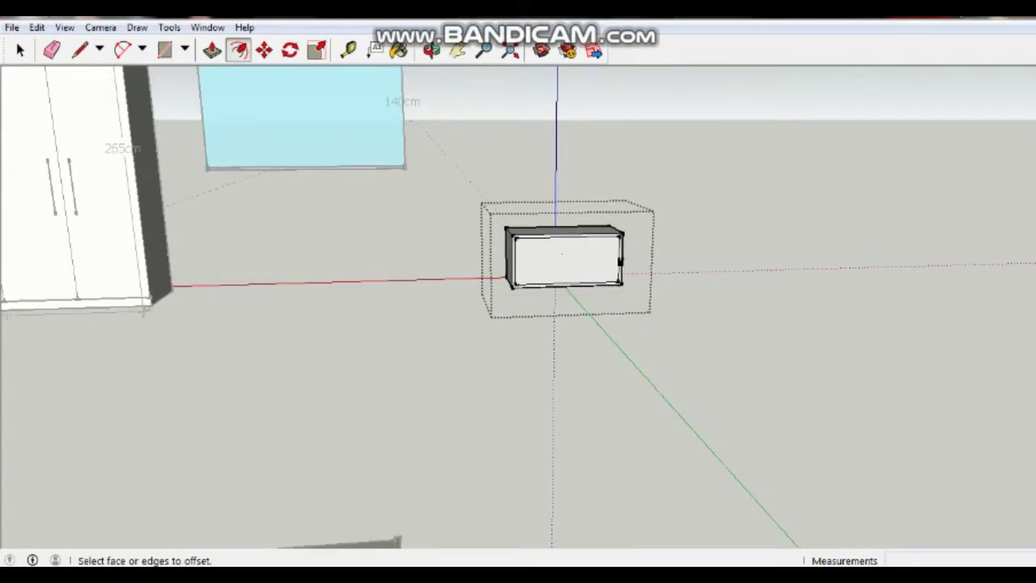
- Select the wardrobe on the left and orbit to view its side
{"action": "key", "text": "space"}
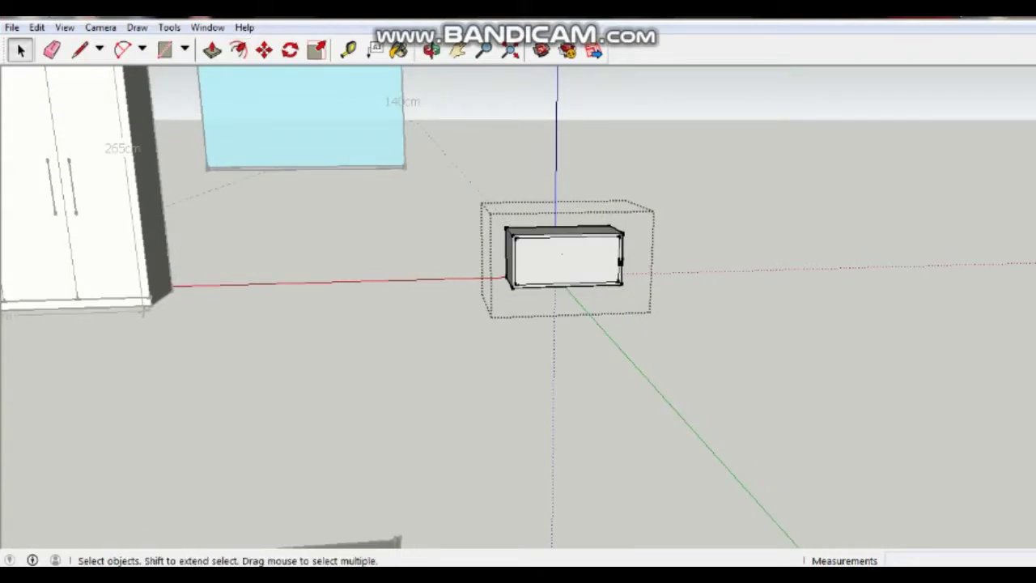
{"action": "left_click", "coordinate": [144, 311]}
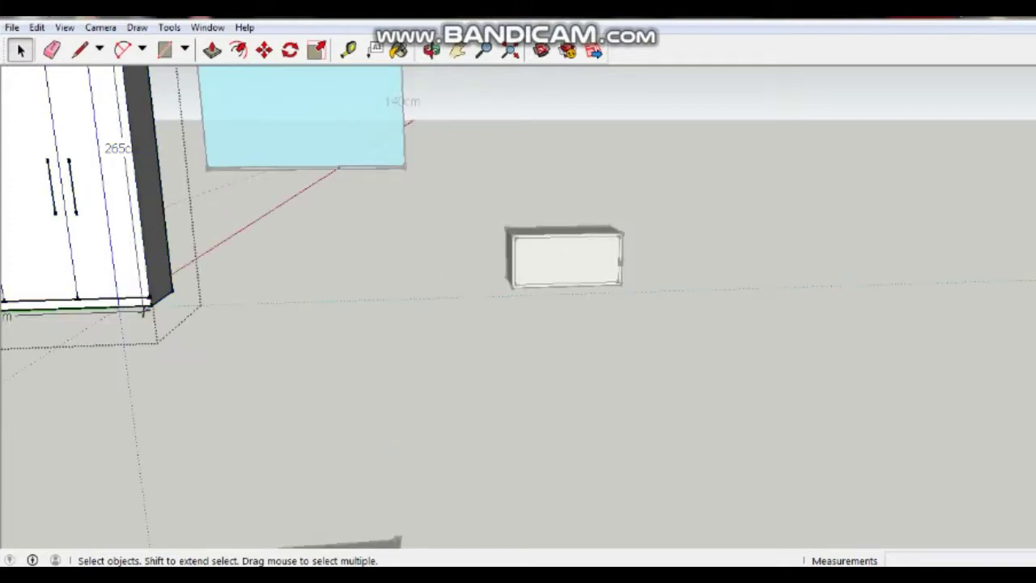
{"action": "middle_click_drag", "start_coordinate": [518, 364], "coordinate": [485, 364]}
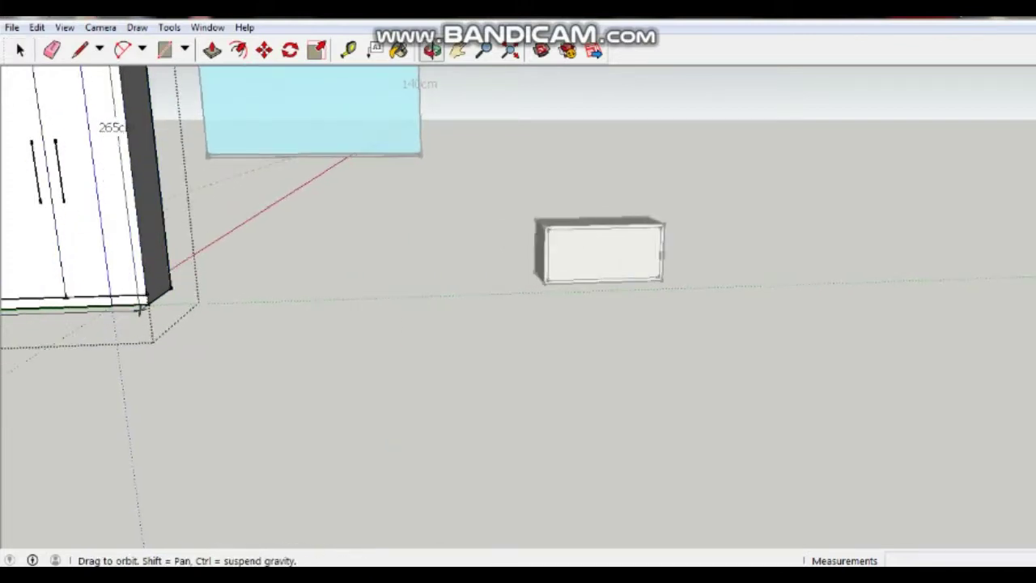
{"action": "mouse_move", "coordinate": [139, 310]}
{"action": "middle_mouse_down"}
{"action": "mouse_move", "coordinate": [158, 239]}
{"action": "mouse_move", "coordinate": [61, 203]}
{"action": "middle_mouse_up"}
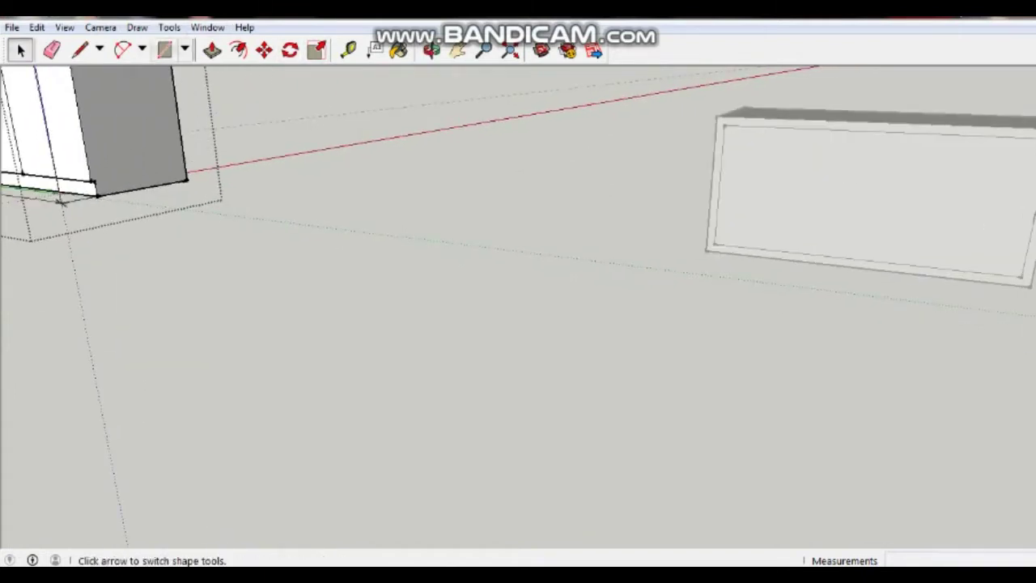
- Measure 8 cm along the wardrobe's base, then turn the view to face the box's front
{"action": "left_click", "coordinate": [348, 50]}
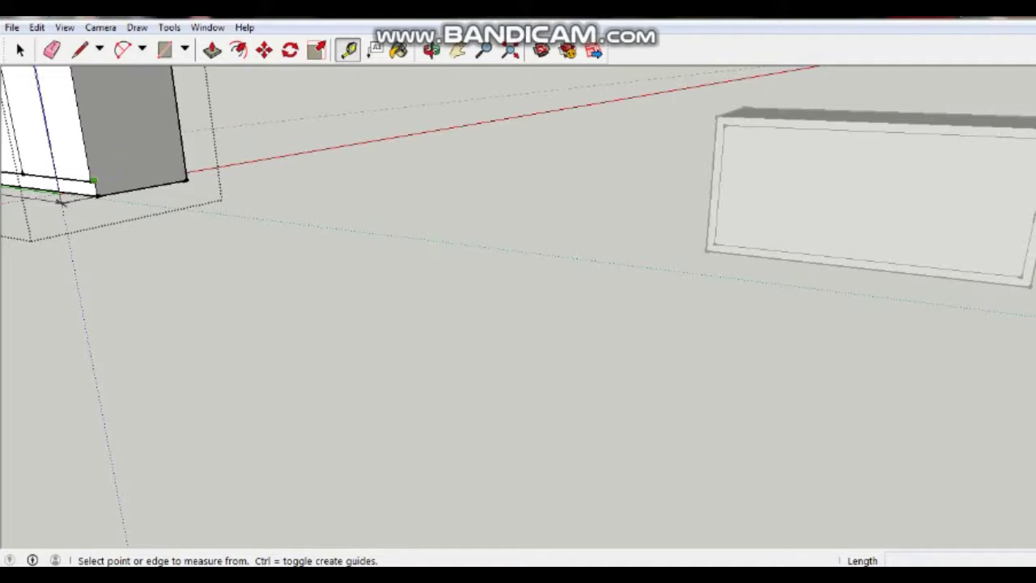
{"action": "left_click", "coordinate": [94, 181]}
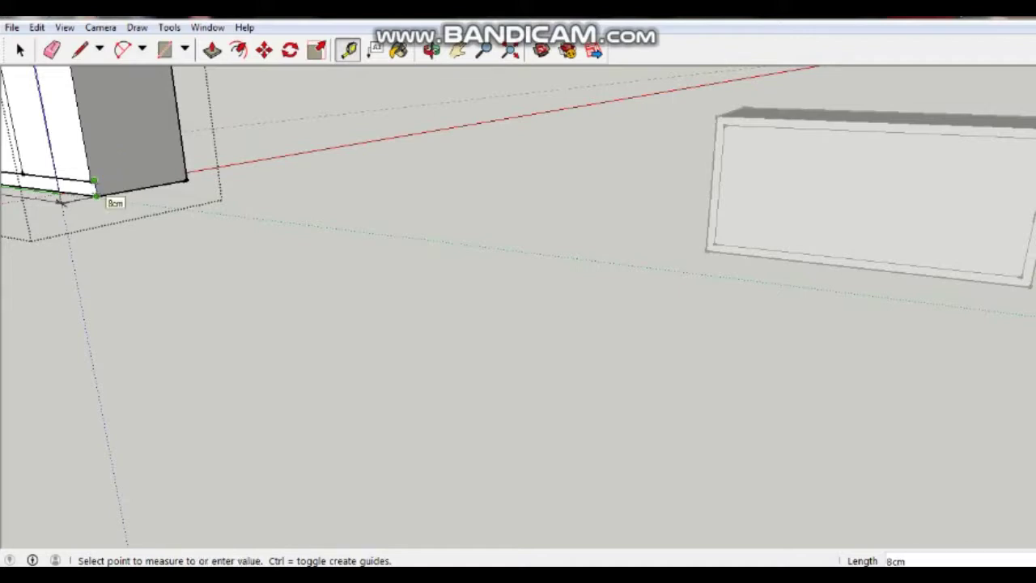
{"action": "left_click", "coordinate": [61, 203]}
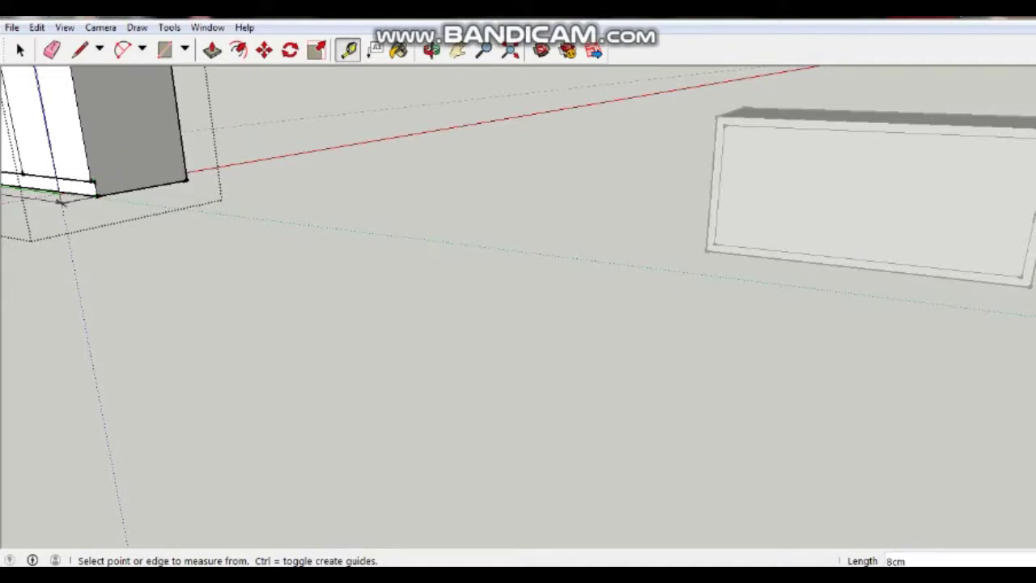
{"action": "key", "text": "space"}
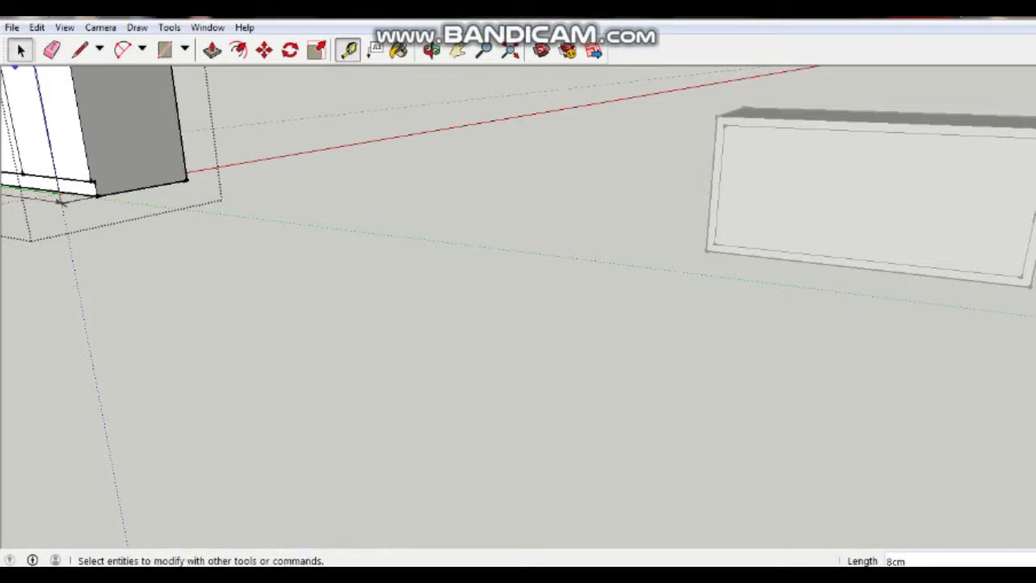
{"action": "middle_click_drag", "start_coordinate": [62, 202], "coordinate": [841, 165]}
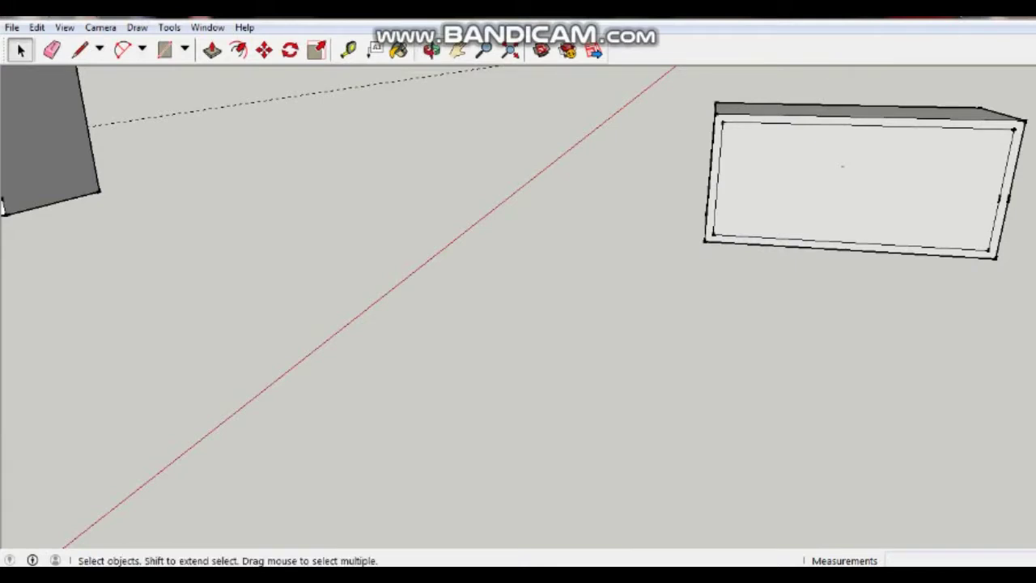
- Edit the right-hand box group and erase every edge of the 3 cm inset rectangle
{"action": "left_click", "coordinate": [841, 166]}
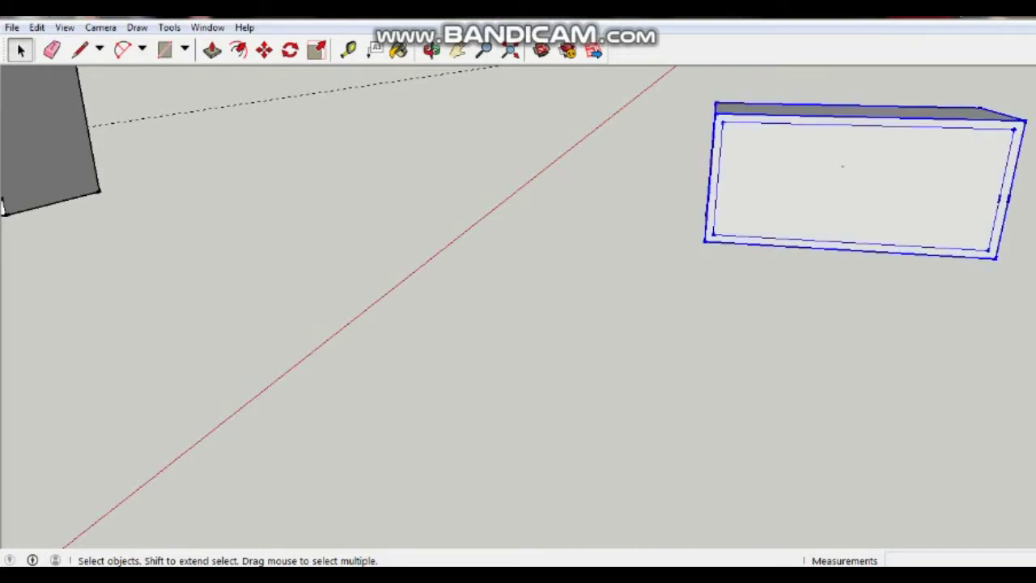
{"action": "double_click", "coordinate": [841, 166]}
{"action": "left_click", "coordinate": [841, 166]}
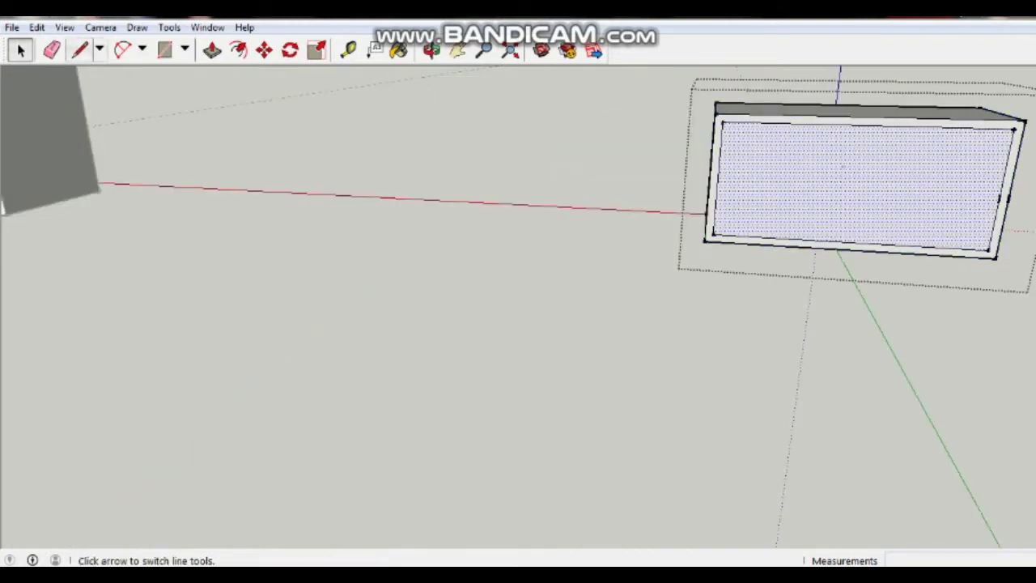
{"action": "left_click", "coordinate": [51, 49]}
{"action": "left_click", "coordinate": [850, 242]}
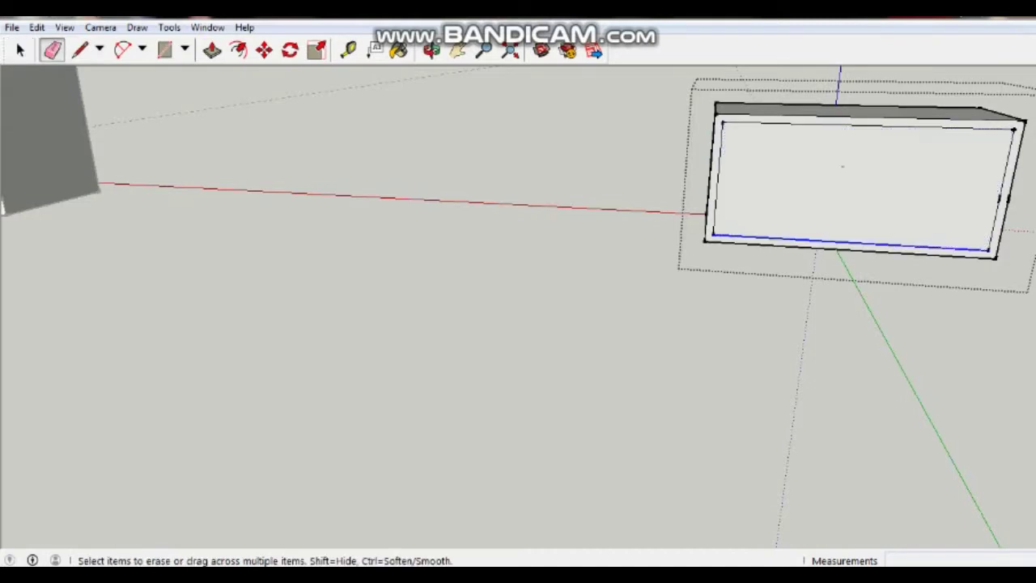
{"action": "left_click_drag", "start_coordinate": [850, 245], "coordinate": [714, 178]}
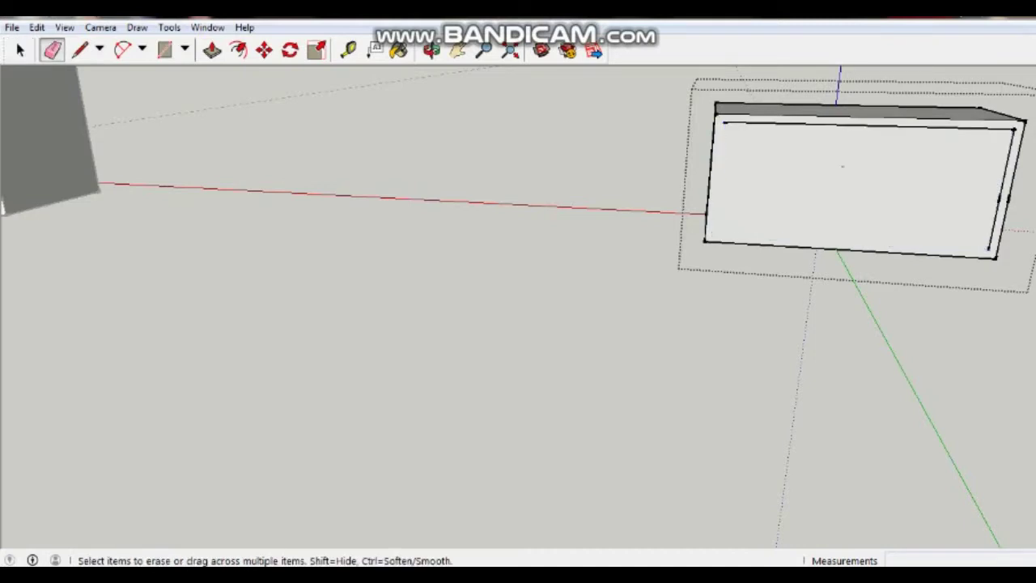
{"action": "left_click", "coordinate": [994, 226]}
{"action": "left_click", "coordinate": [1007, 162]}
{"action": "left_click", "coordinate": [971, 127]}
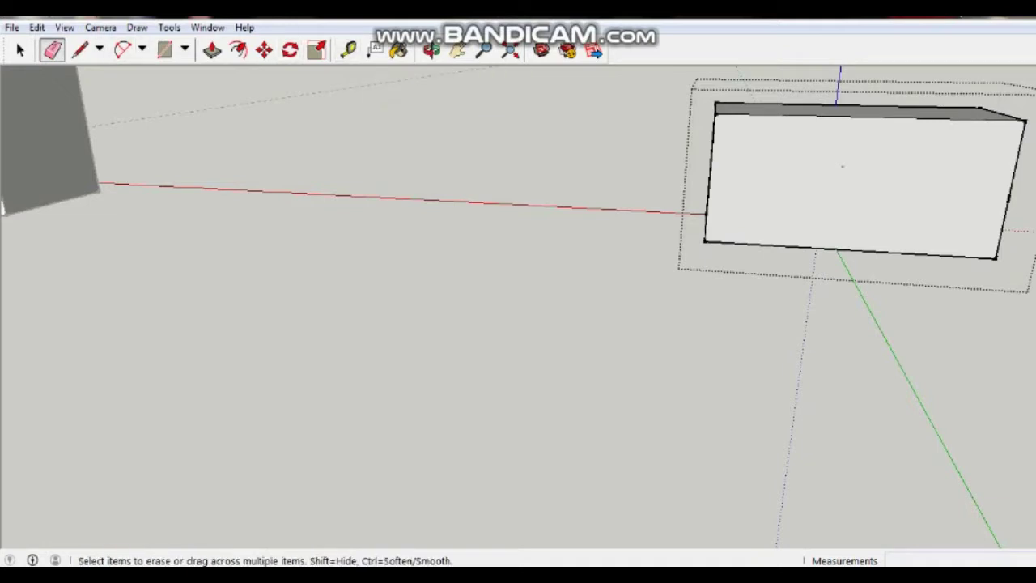
- Mark a guide point 8 cm up from the box's bottom-left corner
{"action": "left_click", "coordinate": [348, 50]}
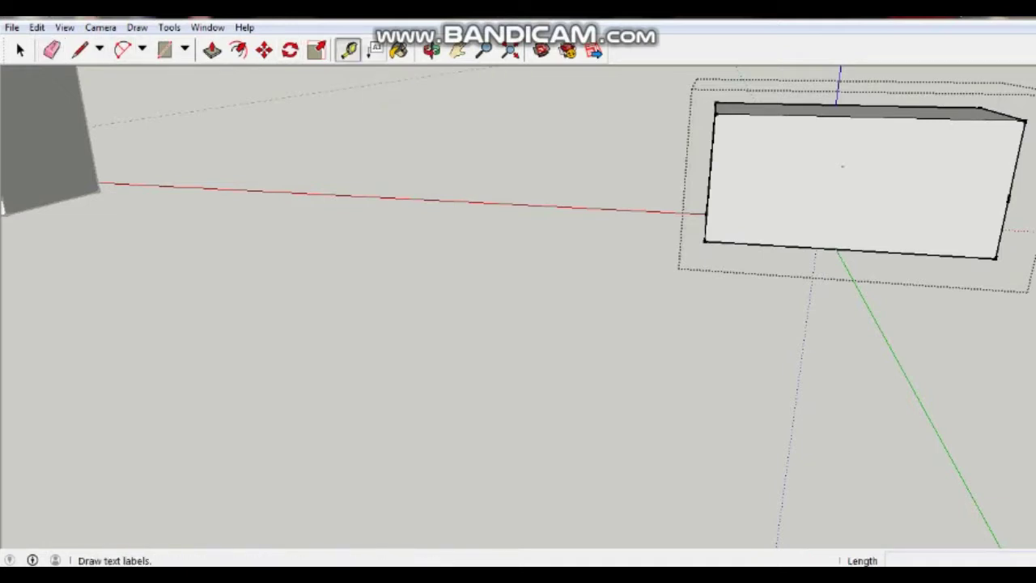
{"action": "left_click", "coordinate": [704, 240]}
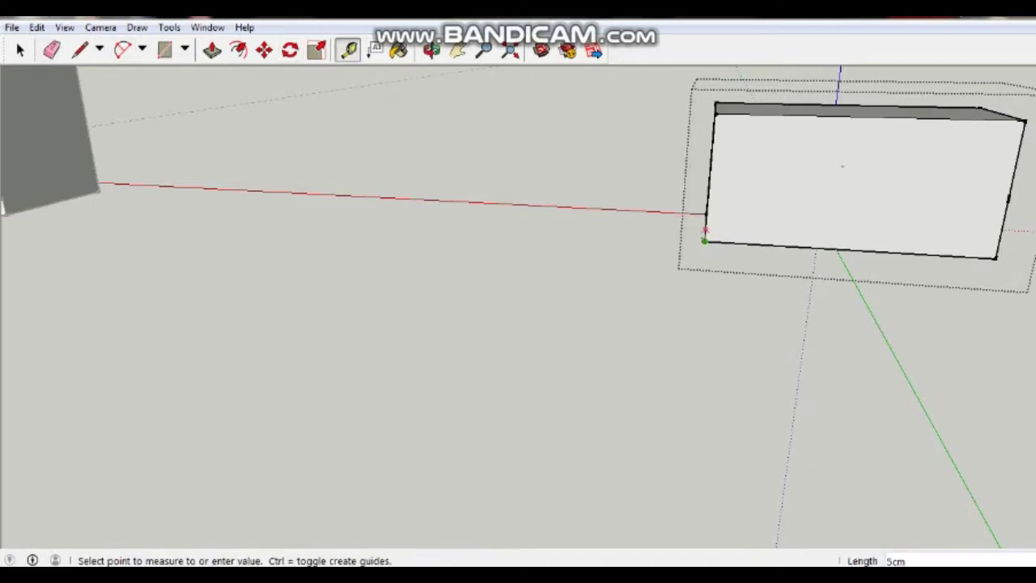
{"action": "type", "text": "8"}
{"action": "key", "text": "Return"}
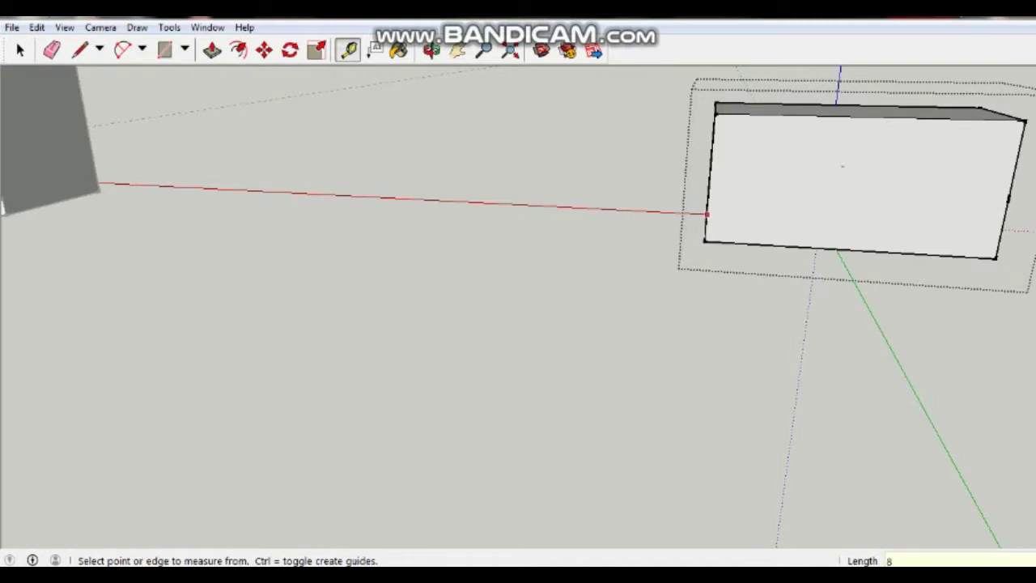
- Draw the 106cm plinth line from the 8 cm guide point to the face's right edge
{"action": "left_click", "coordinate": [79, 50]}
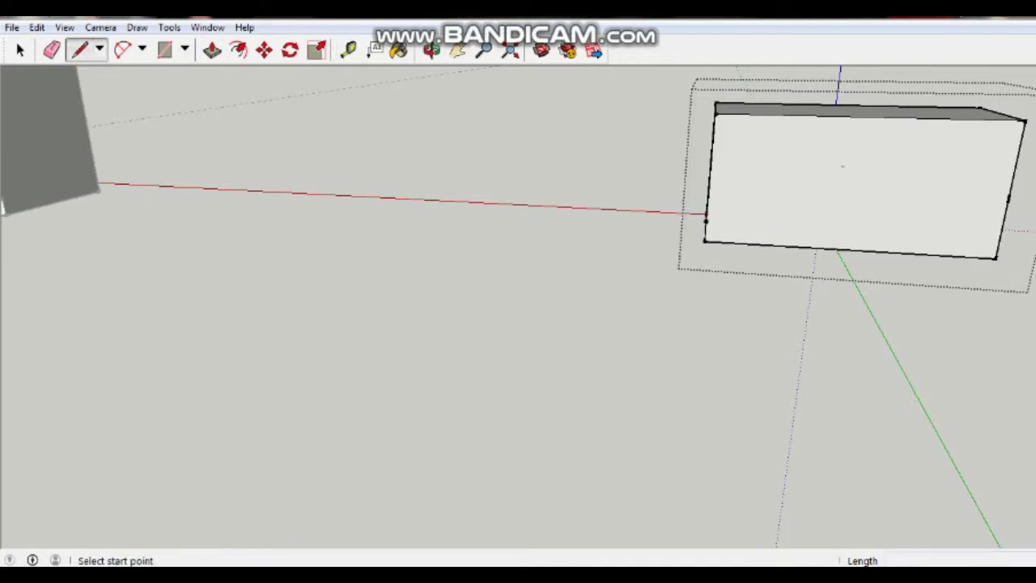
{"action": "left_click", "coordinate": [706, 220]}
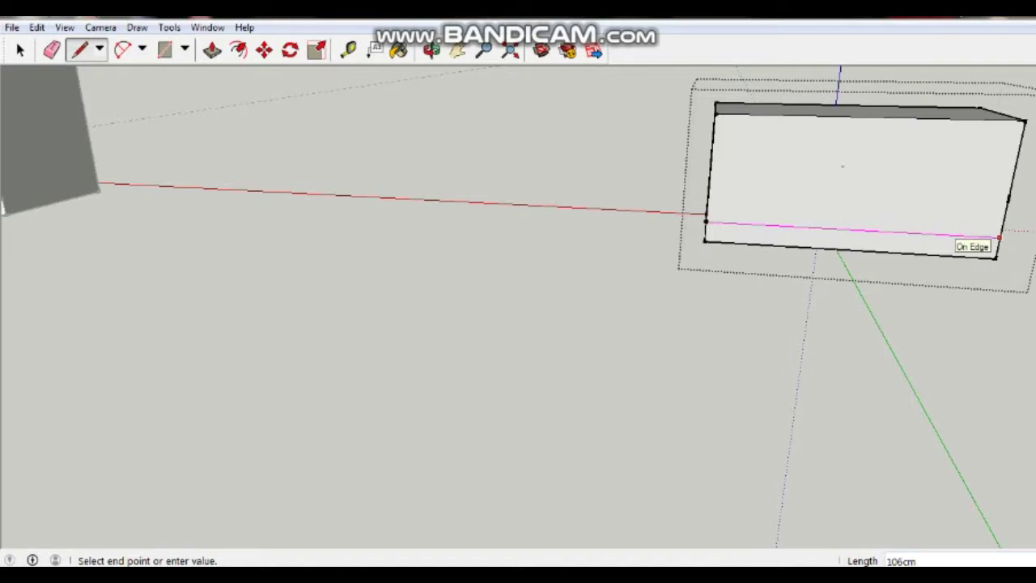
{"action": "left_click", "coordinate": [999, 237]}
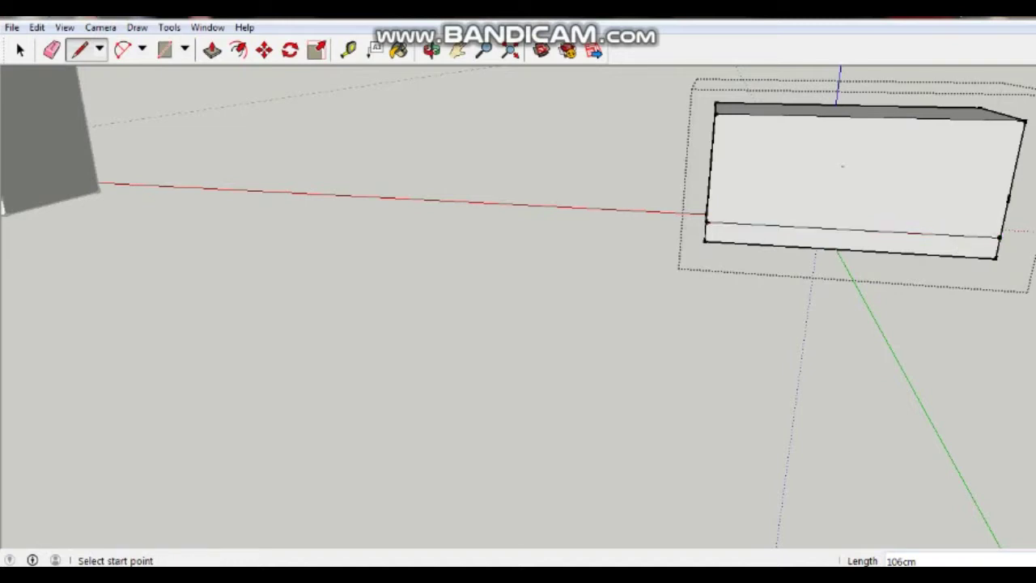
{"action": "middle_click_drag", "start_coordinate": [847, 229], "coordinate": [841, 534]}
{"action": "mouse_move", "coordinate": [841, 206]}
{"action": "middle_mouse_down"}
{"action": "mouse_move", "coordinate": [728, 179]}
{"action": "mouse_move", "coordinate": [857, 204]}
{"action": "middle_mouse_up"}
- Draw trial lines across the upper front face and undo them with Ctrl+Z, leaving it plain
{"action": "key", "text": "l"}
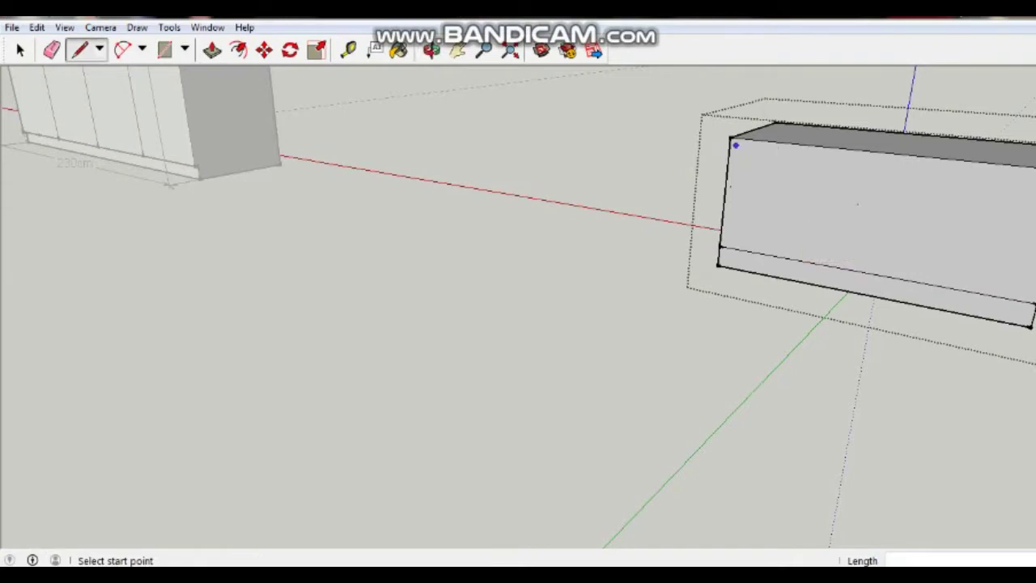
{"action": "left_click", "coordinate": [728, 138]}
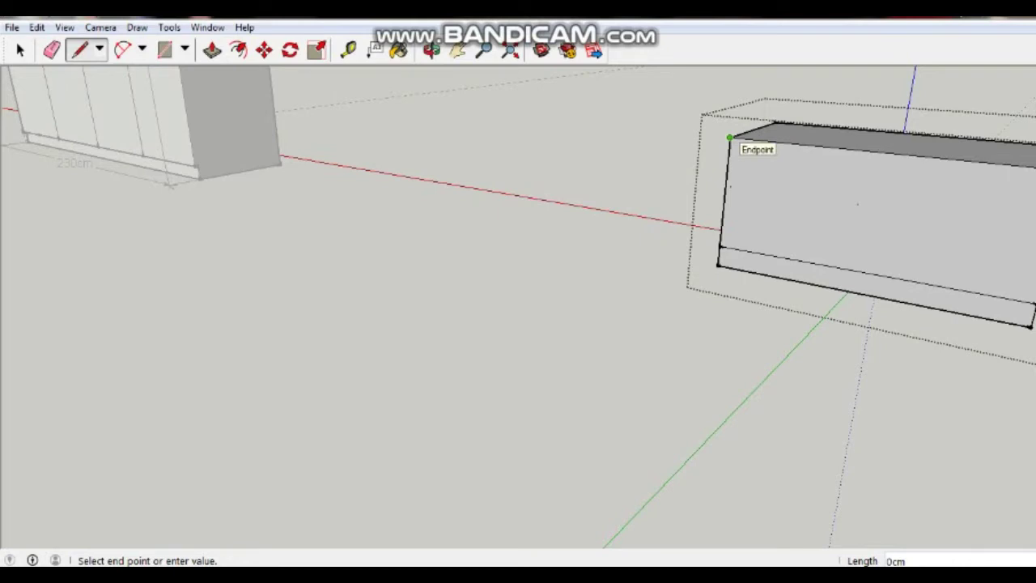
{"action": "type", "text": "2"}
{"action": "key", "text": "ctrl+z"}
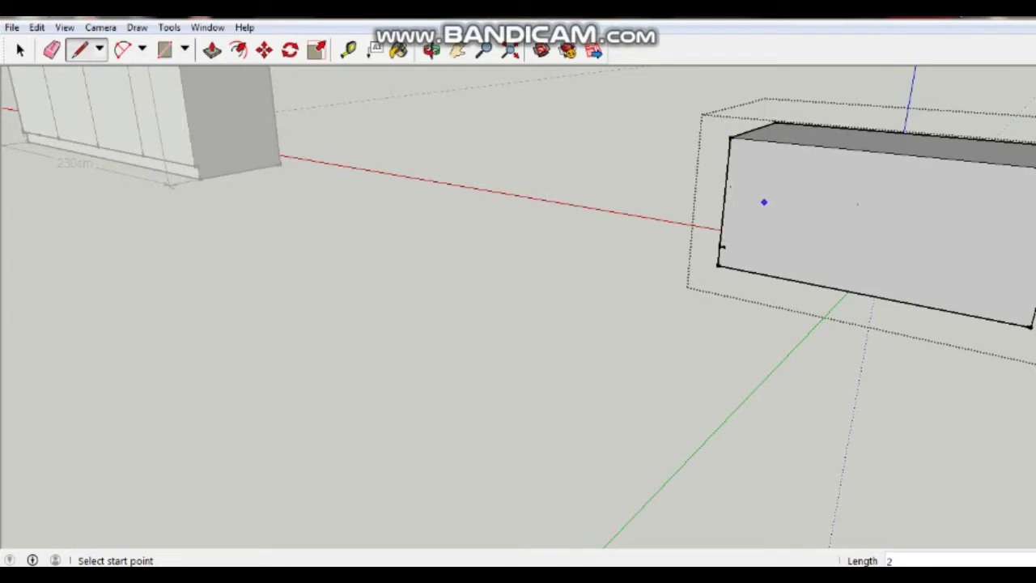
{"action": "left_click_drag", "start_coordinate": [738, 145], "coordinate": [1034, 174]}
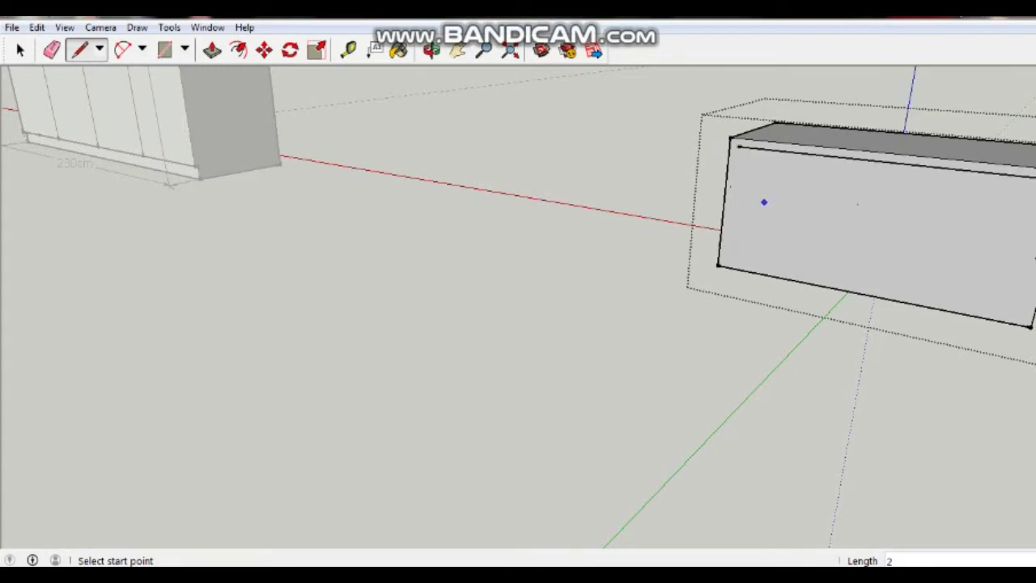
{"action": "key", "text": "ctrl+z"}
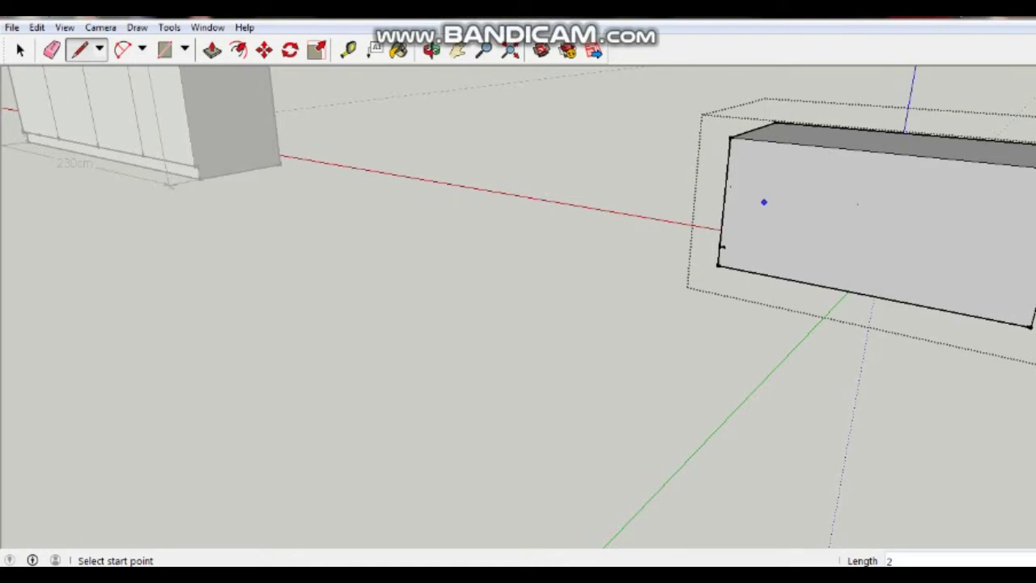
{"action": "middle_click_drag", "start_coordinate": [763, 201], "coordinate": [834, 197]}
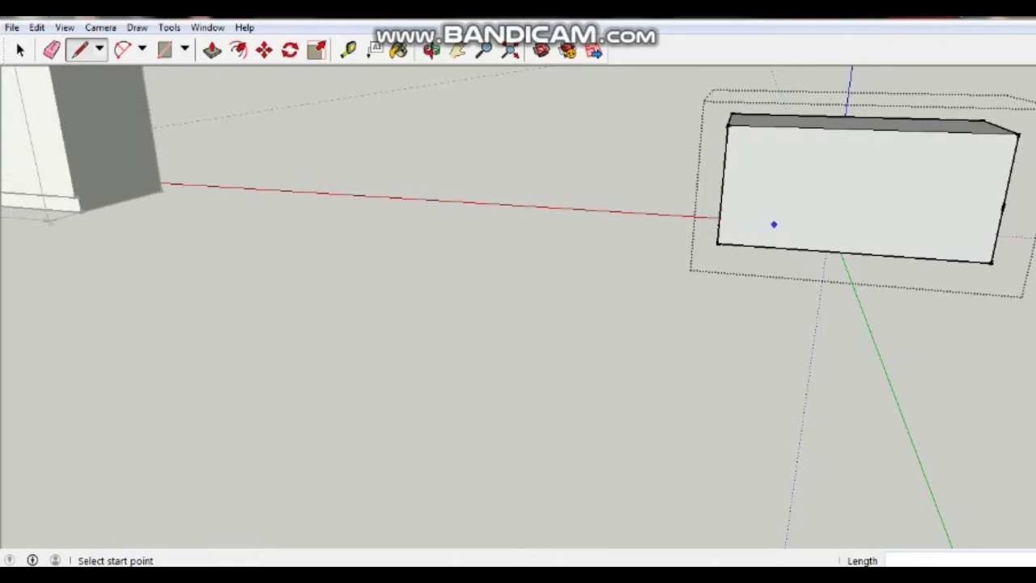
- Redraw the plinth line edge to edge across the box's front face
{"action": "left_click", "coordinate": [718, 224]}
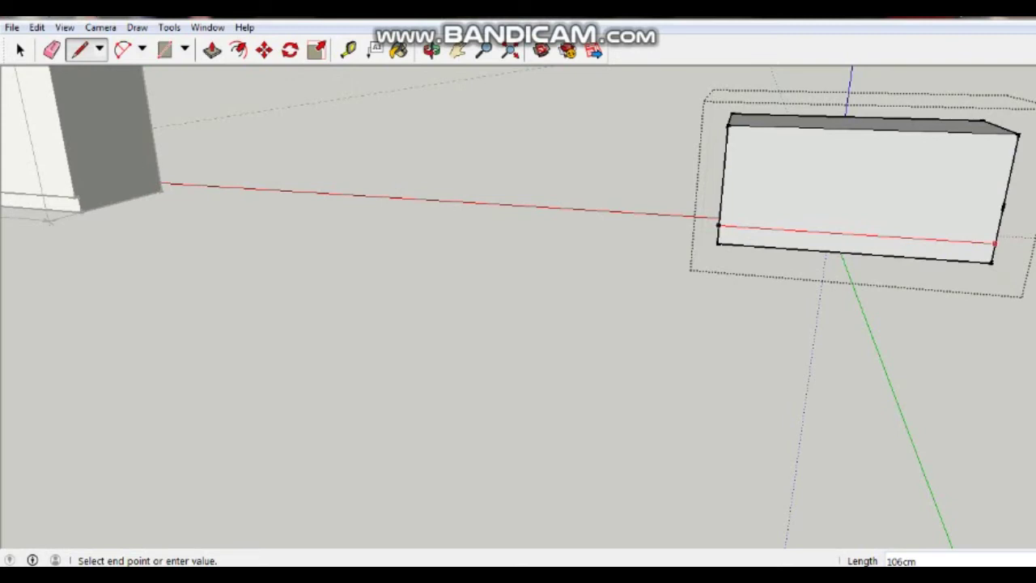
{"action": "left_click", "coordinate": [994, 242]}
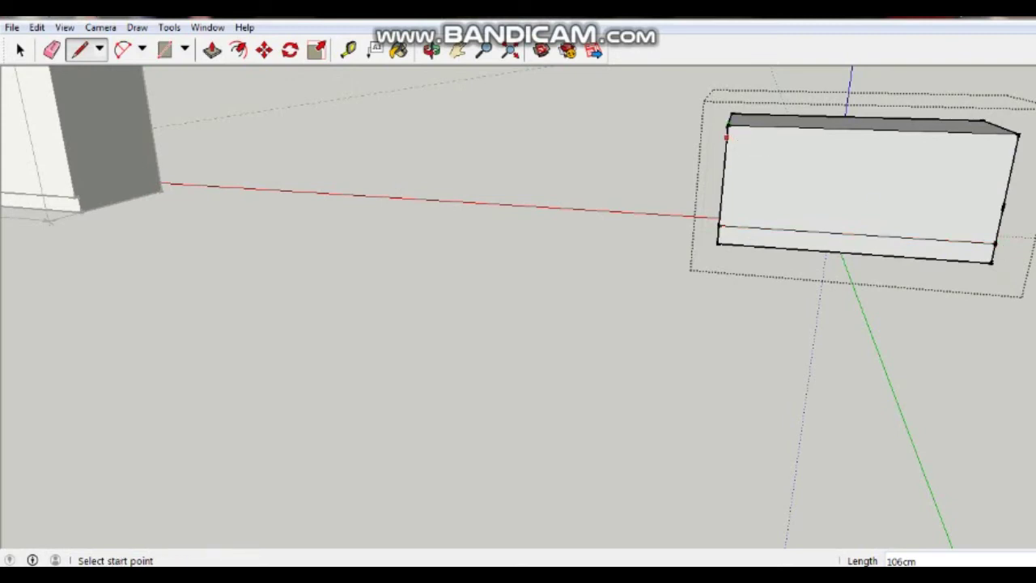
{"action": "left_click", "coordinate": [727, 126]}
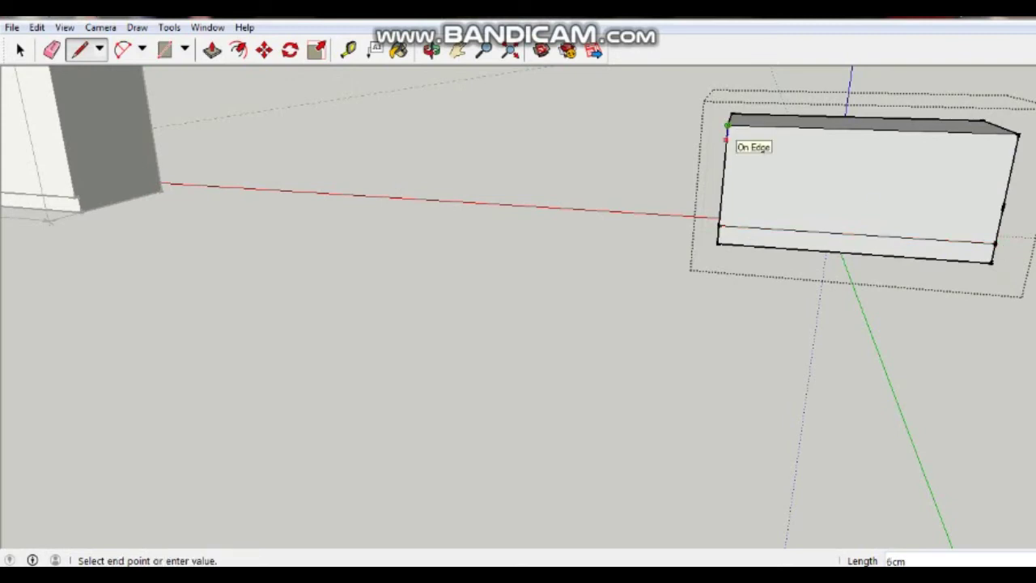
{"action": "type", "text": "2"}
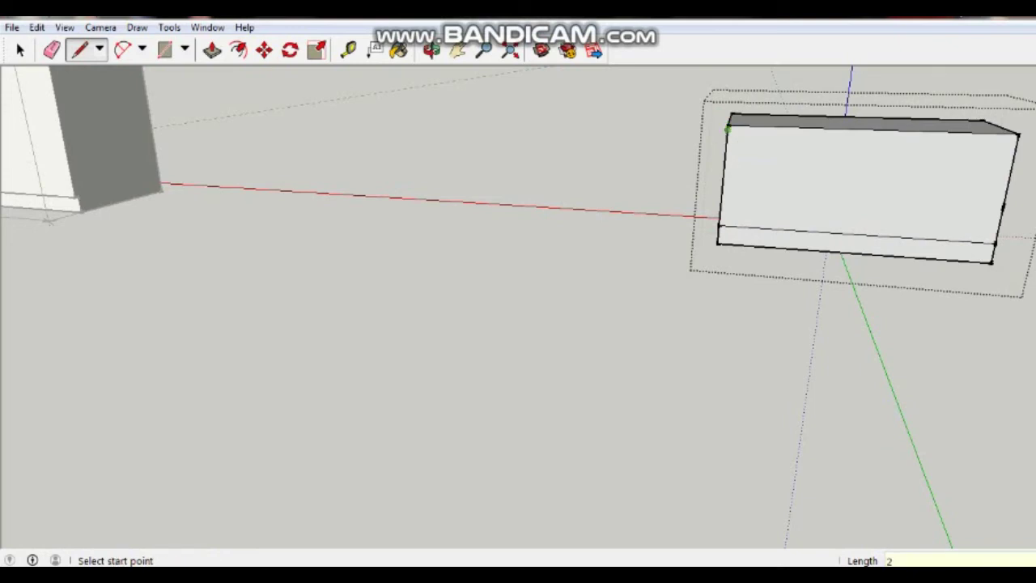
{"action": "scroll", "coordinate": [728, 128], "scroll_direction": "up", "scroll_amount": 2}
{"action": "scroll", "coordinate": [729, 127], "scroll_direction": "up", "scroll_amount": 2}
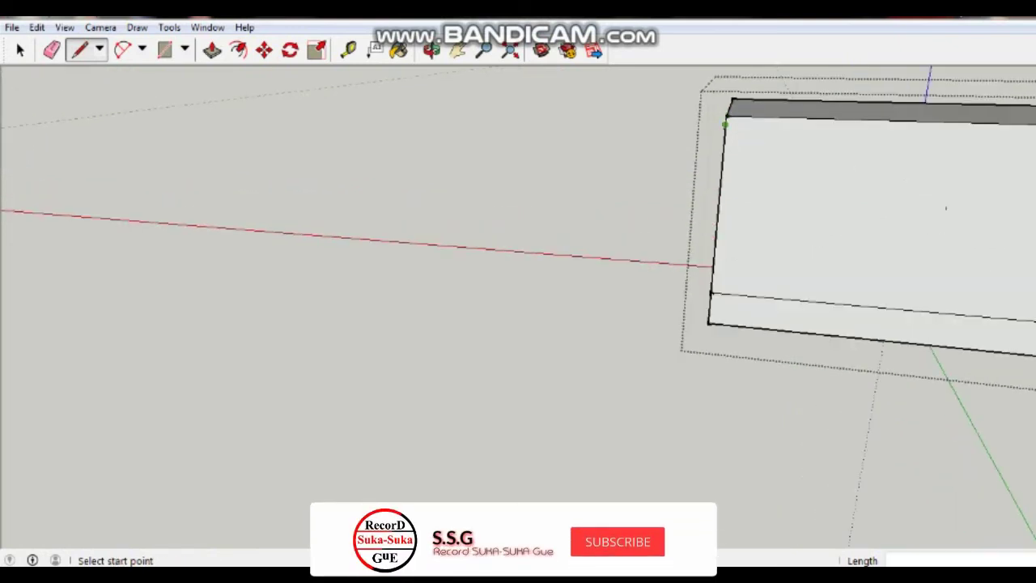
- Draw the 106cm top line from the box's top-left corner to its right edge
{"action": "left_click", "coordinate": [726, 123]}
{"action": "scroll", "coordinate": [813, 134], "scroll_direction": "down", "scroll_amount": 2}
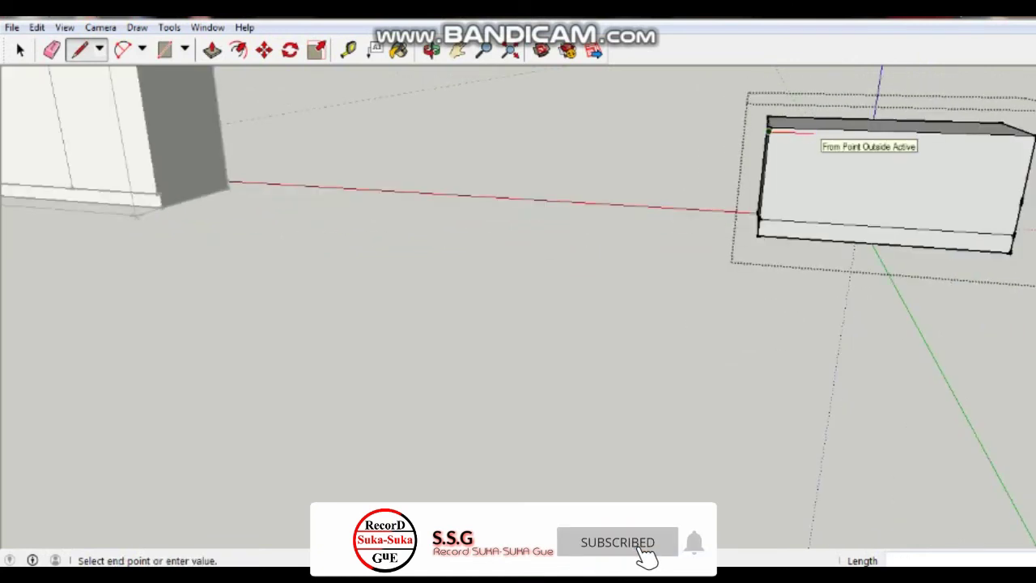
{"action": "left_click", "coordinate": [457, 50]}
{"action": "left_click_drag", "start_coordinate": [647, 324], "coordinate": [433, 317]}
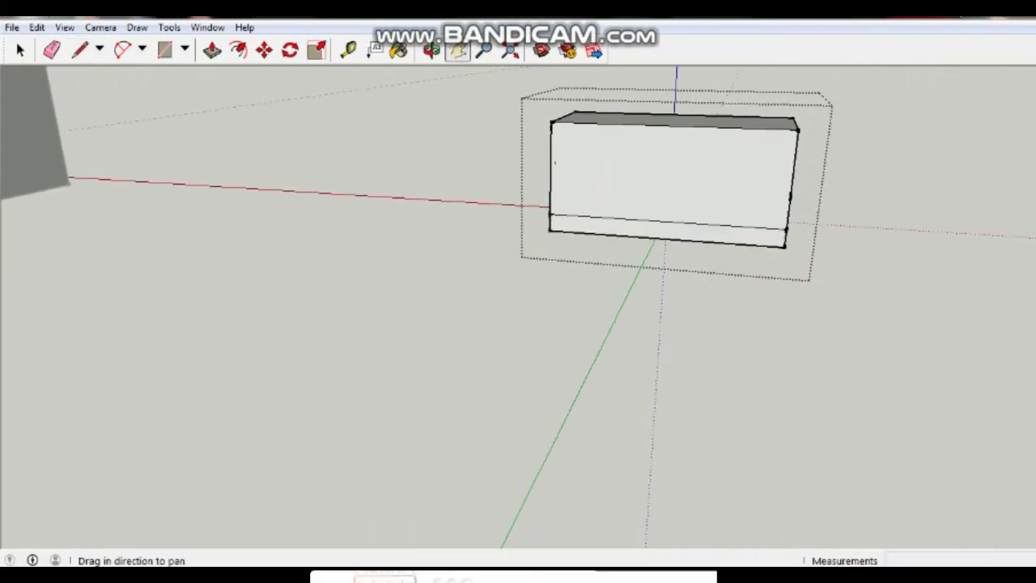
{"action": "left_click", "coordinate": [78, 50]}
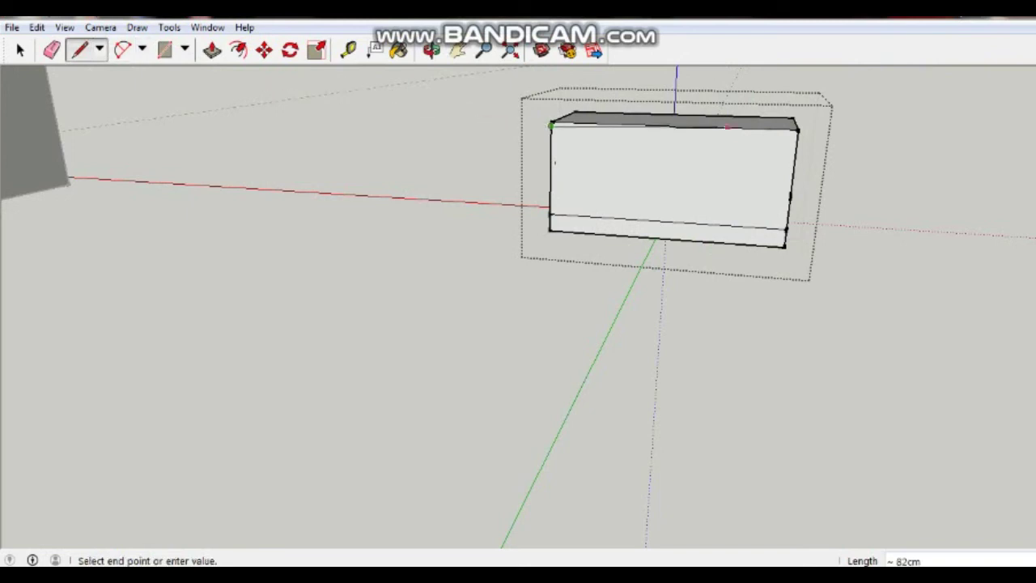
{"action": "scroll", "coordinate": [768, 162], "scroll_direction": "up", "scroll_amount": 2}
{"action": "scroll", "coordinate": [801, 121], "scroll_direction": "up", "scroll_amount": 1}
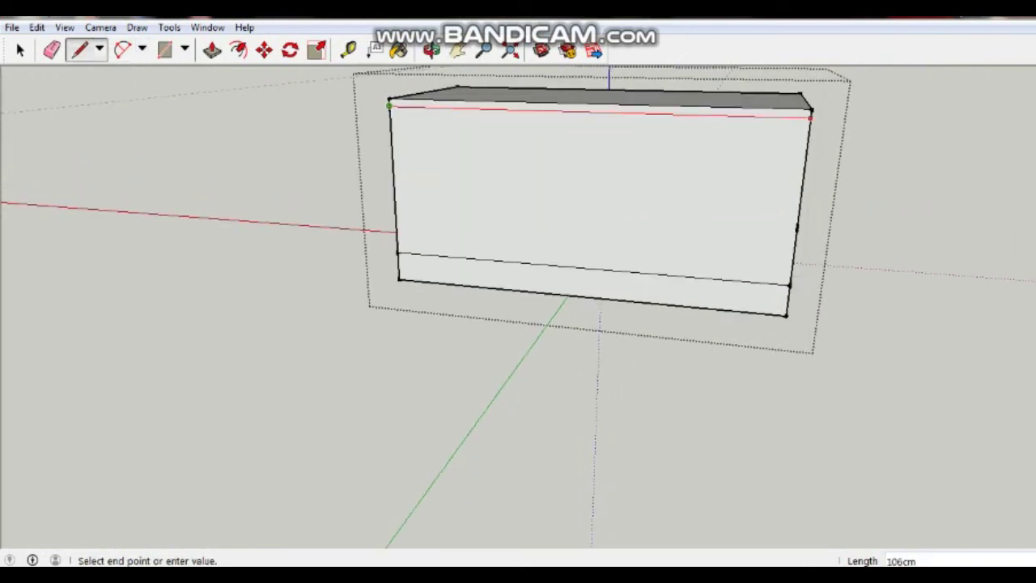
{"action": "left_click", "coordinate": [810, 118]}
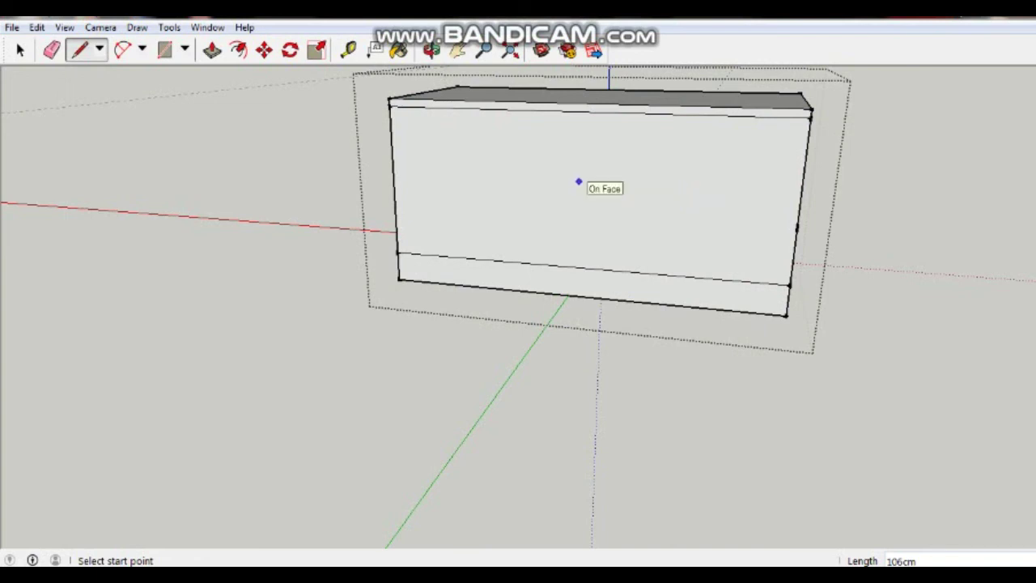
{"action": "middle_click_drag", "start_coordinate": [530, 198], "coordinate": [536, 200]}
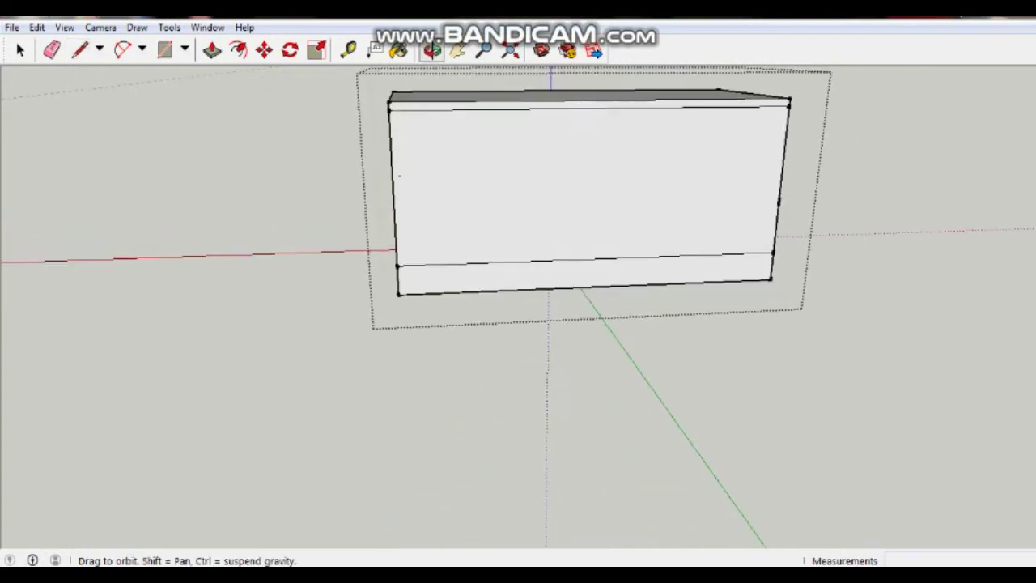